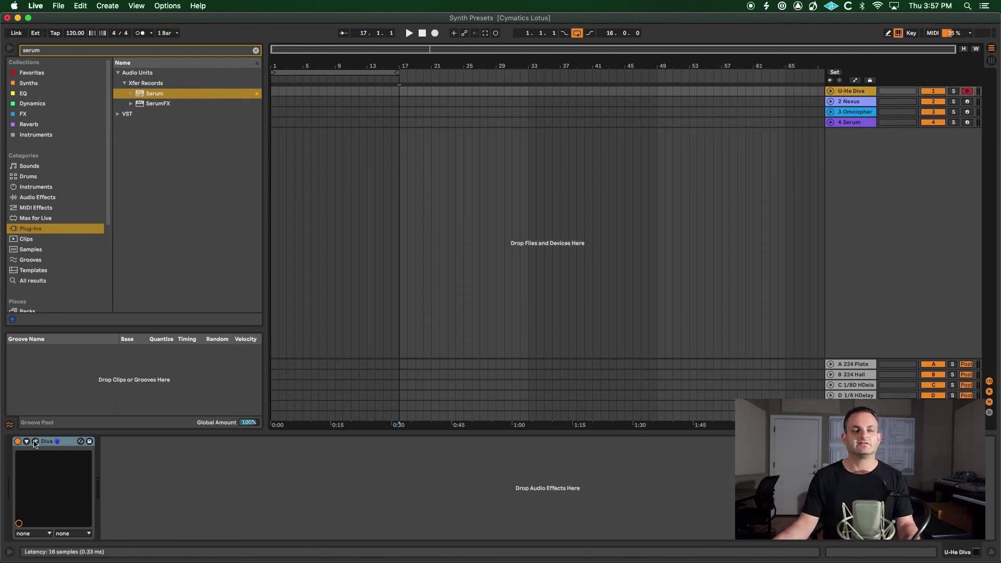
Step: Open the Diva synth on the U-He Diva track and shorten Envelope 1's release and decay
{"action": "left_click", "coordinate": [35, 442]}
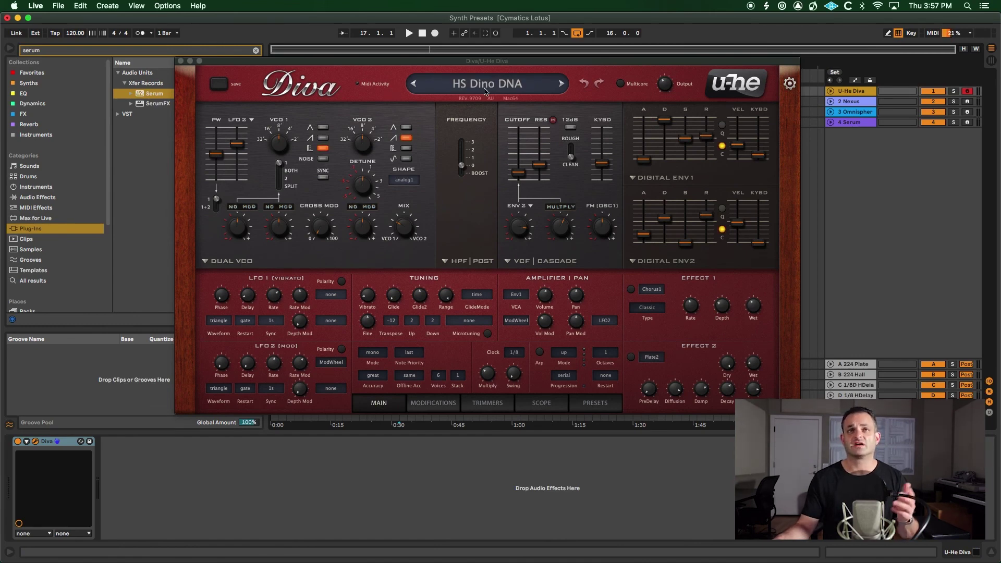
{"action": "mouse_move", "coordinate": [602, 173]}
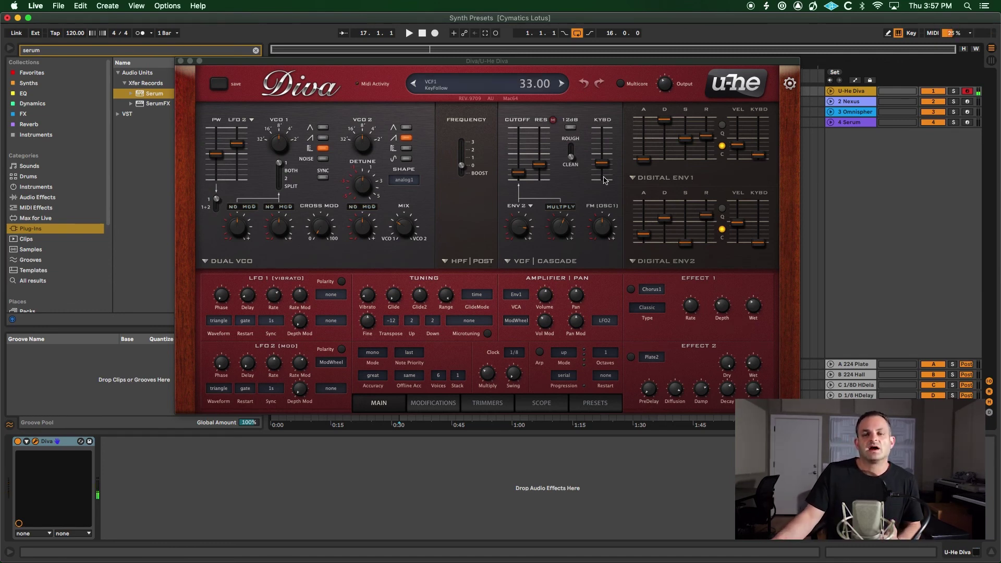
{"action": "mouse_move", "coordinate": [695, 150]}
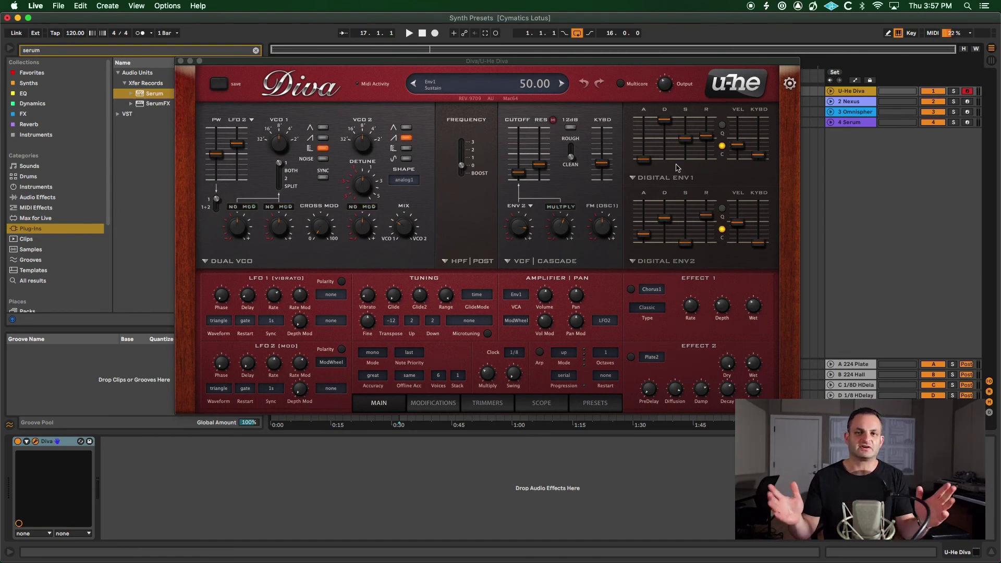
{"action": "mouse_move", "coordinate": [661, 171]}
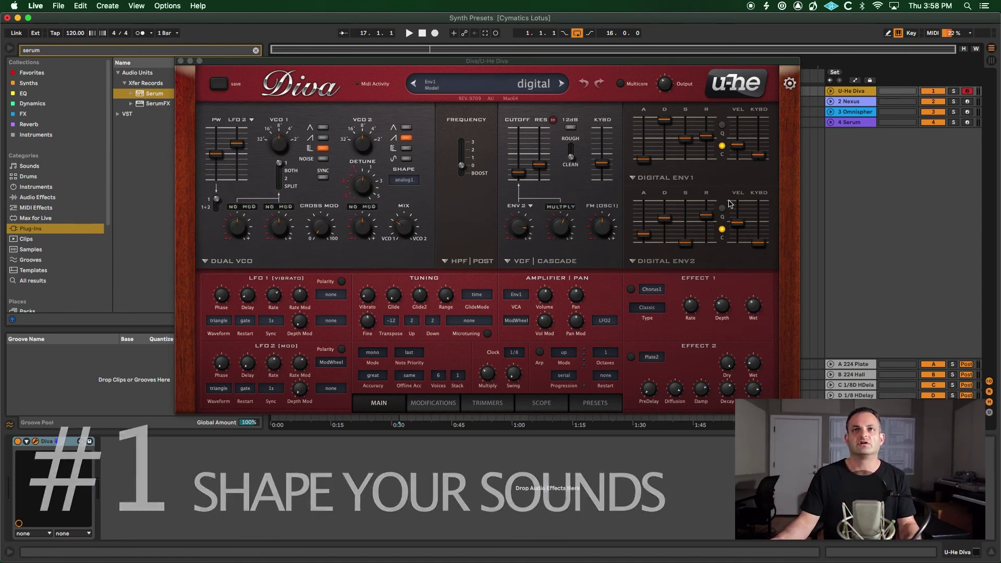
{"action": "mouse_move", "coordinate": [714, 188]}
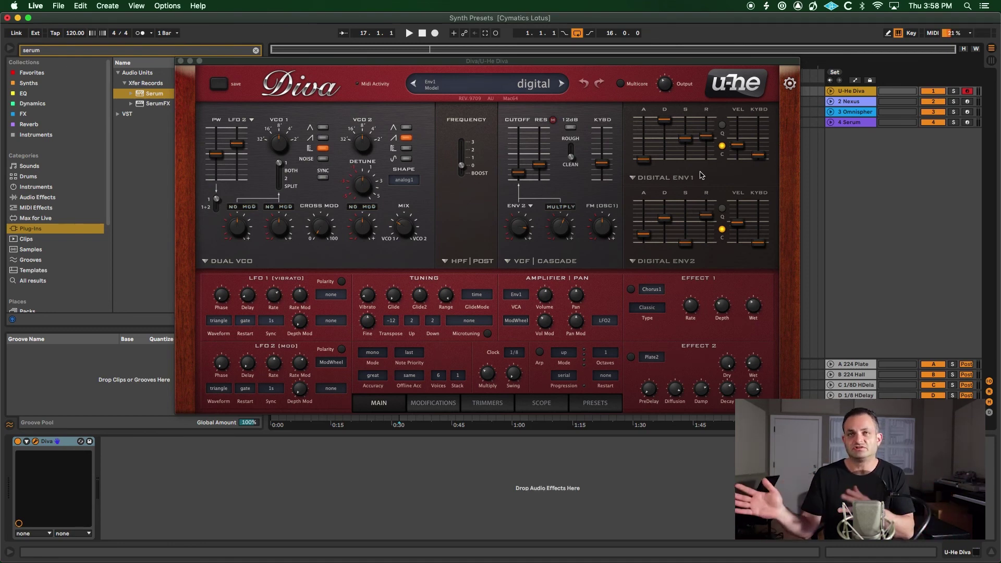
{"action": "left_click_drag", "start_coordinate": [703, 136], "coordinate": [703, 155]}
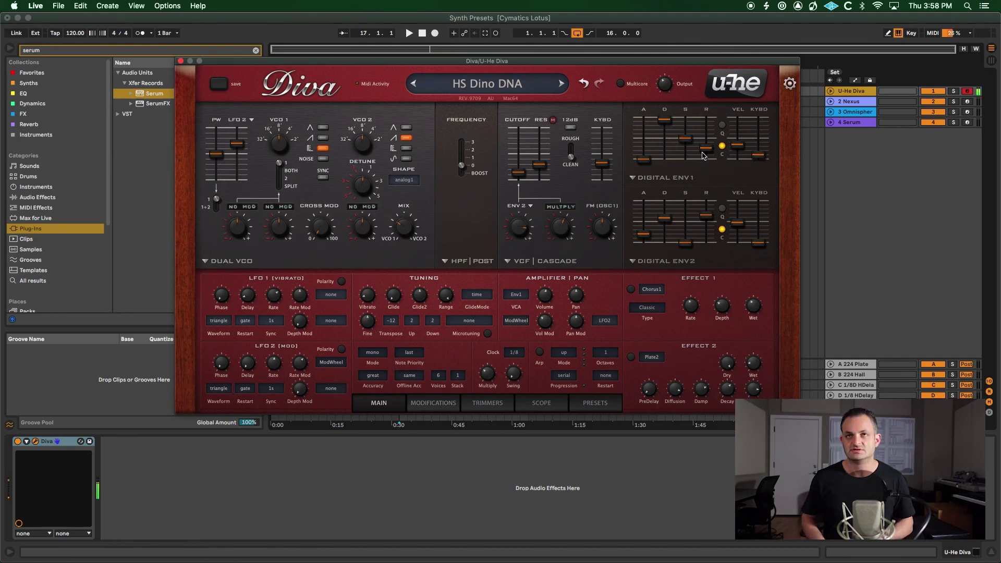
{"action": "left_click_drag", "start_coordinate": [703, 155], "coordinate": [708, 147]}
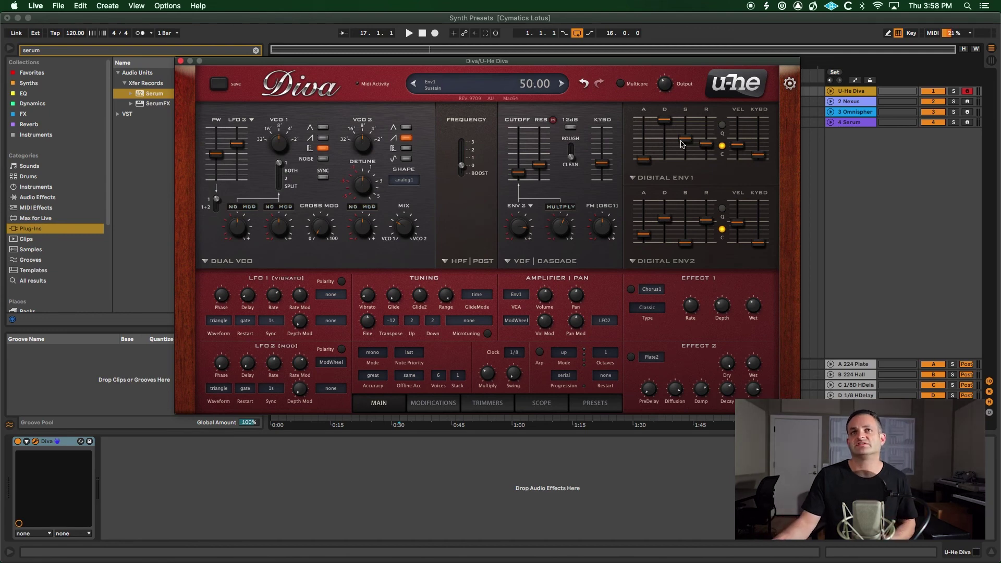
{"action": "left_click_drag", "start_coordinate": [664, 120], "coordinate": [666, 158]}
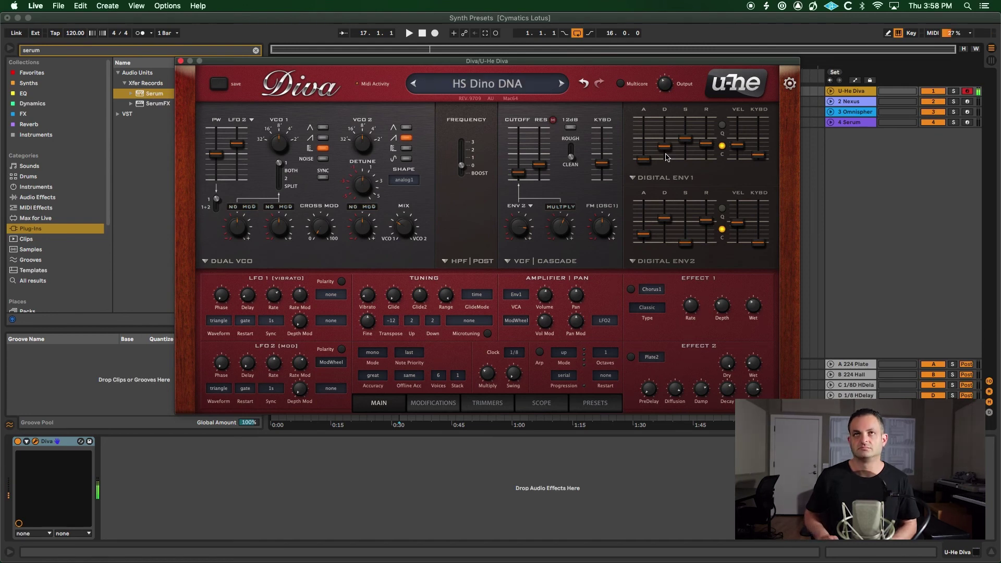
{"action": "left_click_drag", "start_coordinate": [665, 156], "coordinate": [709, 156]}
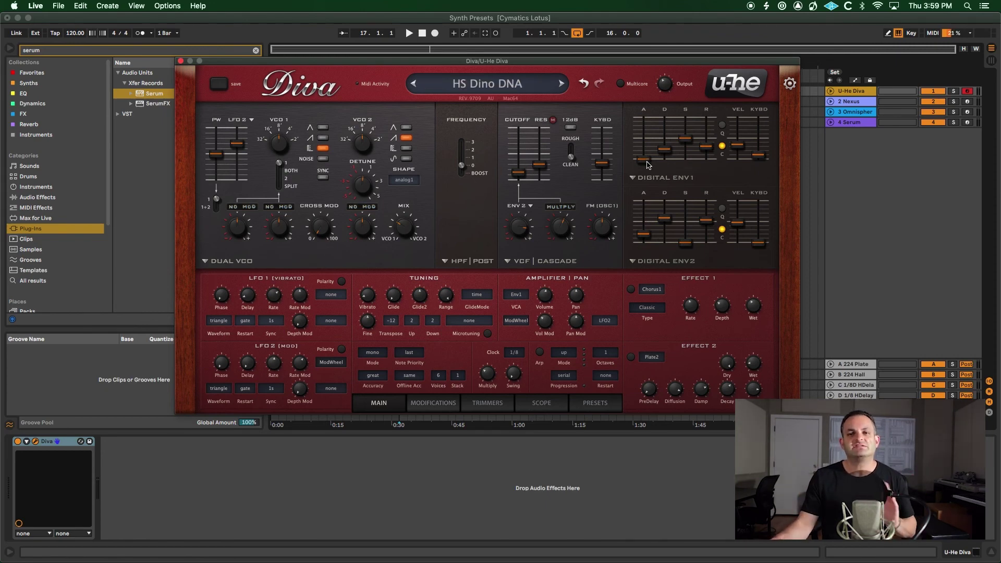
Step: Lengthen Envelope 1's attack, release and decay in Diva, and slightly lower its sustain
{"action": "left_click_drag", "start_coordinate": [644, 160], "coordinate": [646, 148]}
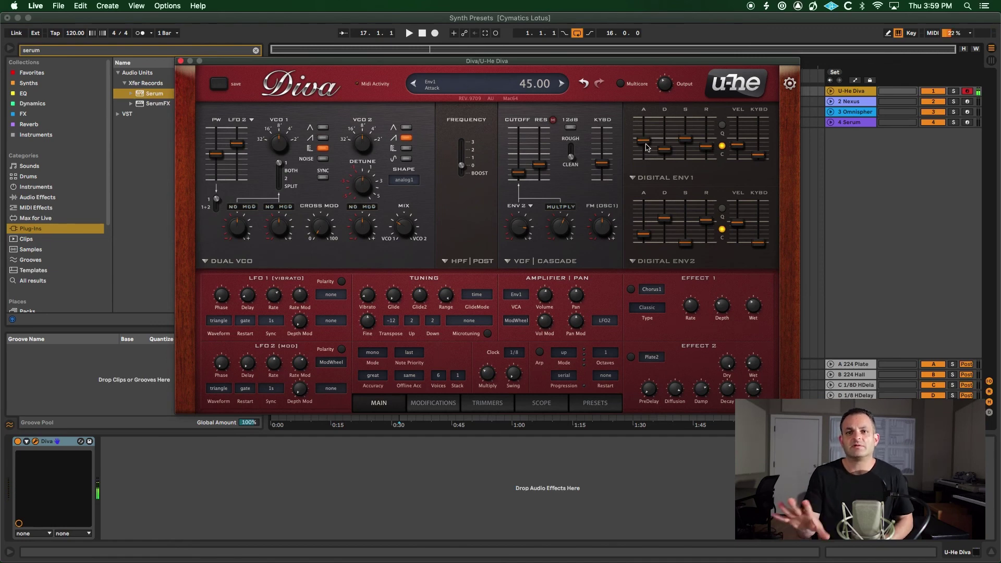
{"action": "left_click_drag", "start_coordinate": [707, 146], "coordinate": [706, 133]}
{"action": "left_click_drag", "start_coordinate": [645, 141], "coordinate": [644, 146]}
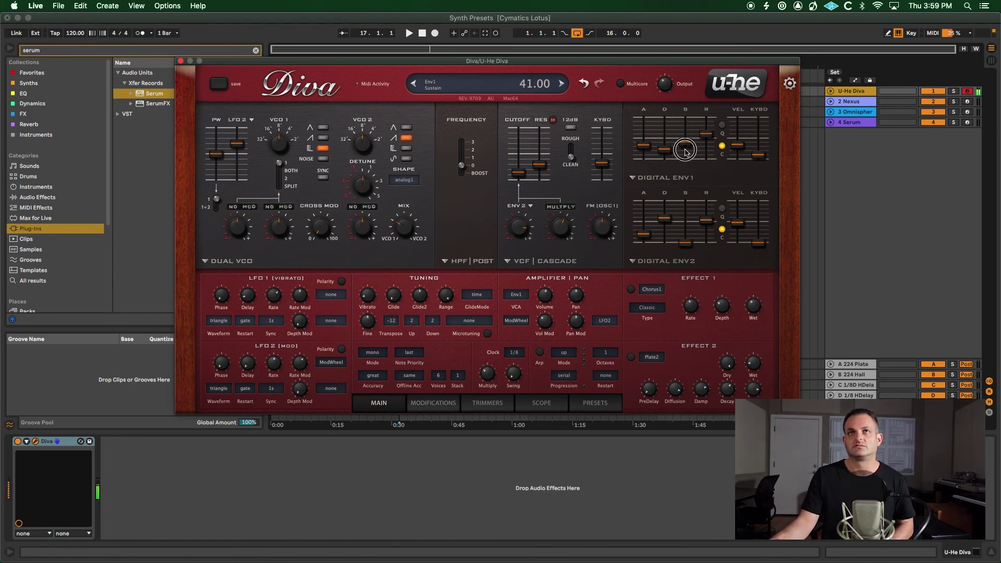
{"action": "left_click_drag", "start_coordinate": [664, 150], "coordinate": [664, 137]}
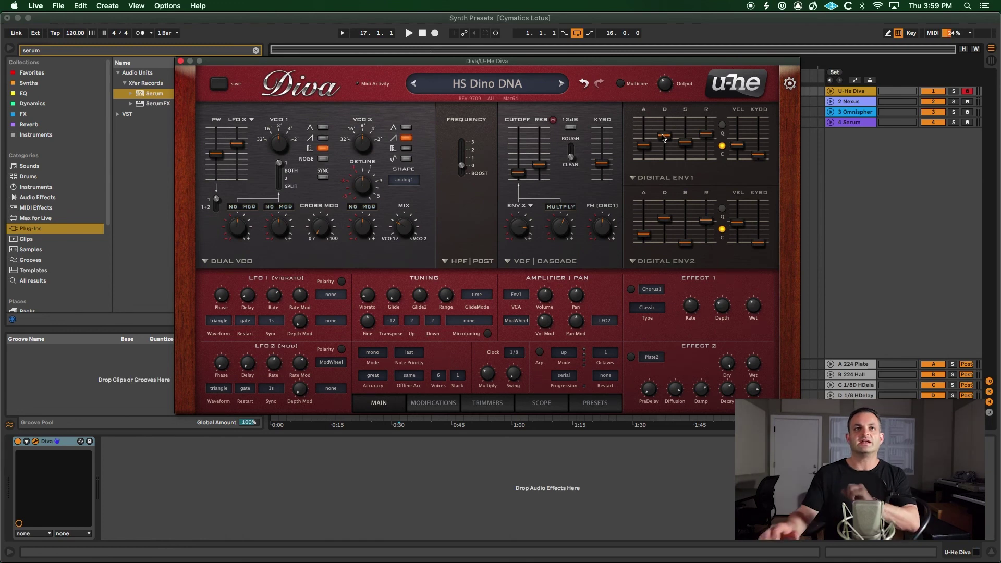
{"action": "left_click", "coordinate": [646, 150]}
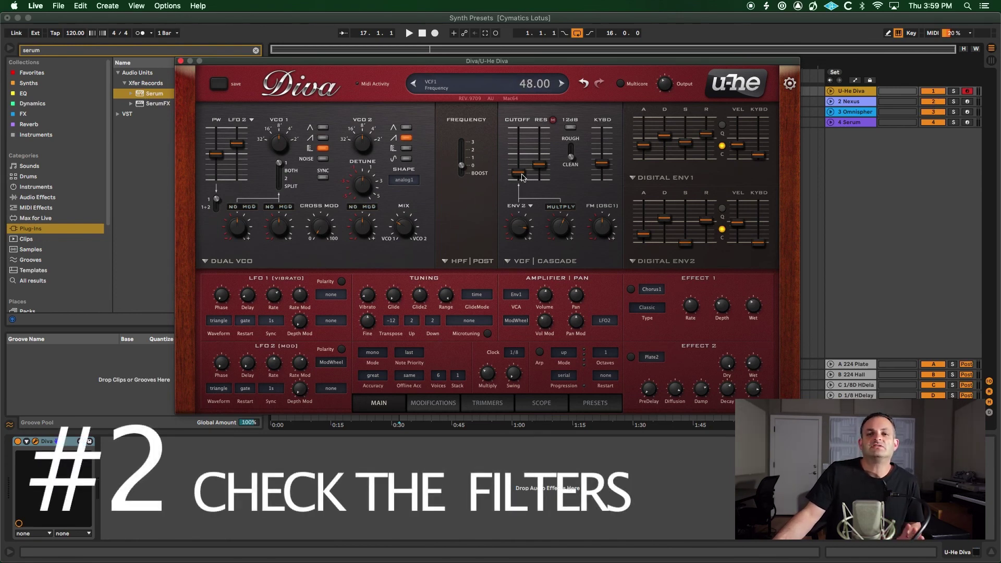
Step: Sweep the VCF cutoff, shorten Envelope 2's decay, and settle on a higher cutoff with more resonance
{"action": "left_click_drag", "start_coordinate": [522, 176], "coordinate": [520, 133]}
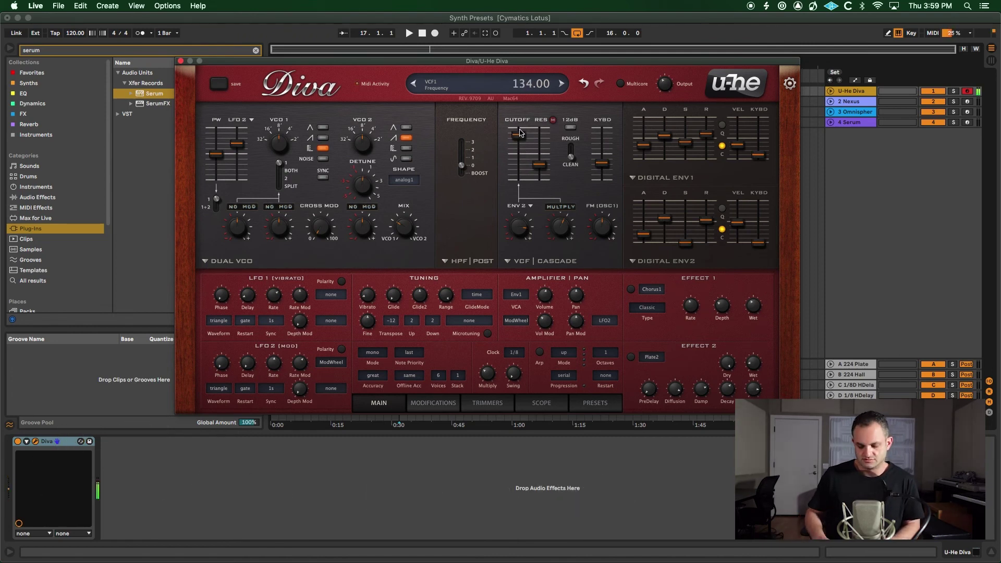
{"action": "left_click_drag", "start_coordinate": [520, 133], "coordinate": [515, 173]}
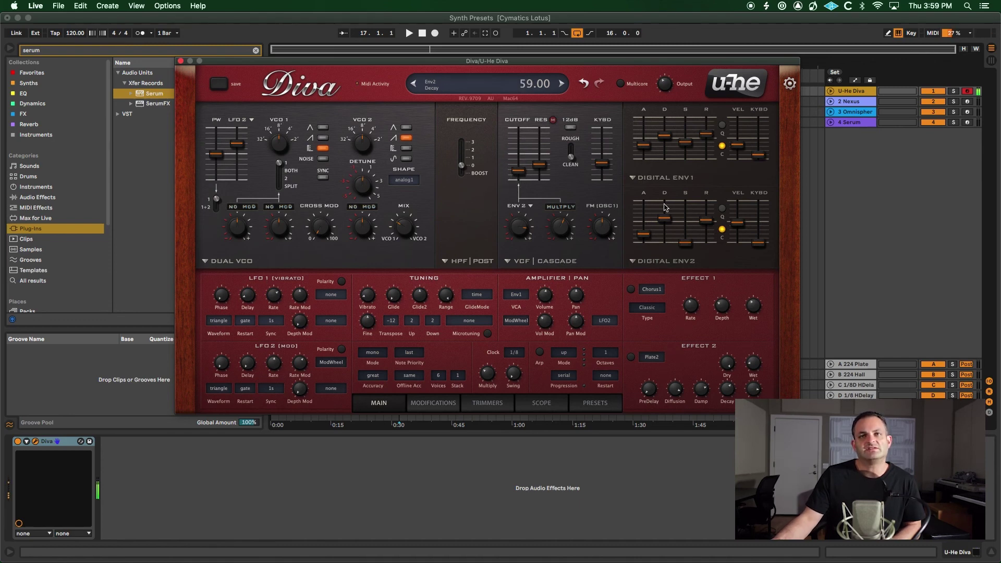
{"action": "left_click_drag", "start_coordinate": [664, 218], "coordinate": [664, 226]}
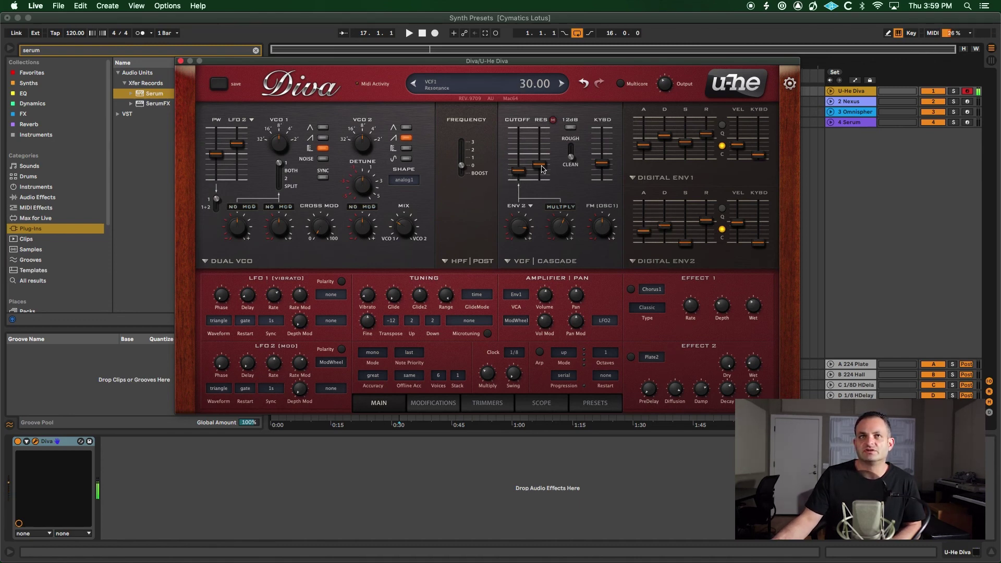
{"action": "left_click_drag", "start_coordinate": [518, 171], "coordinate": [538, 146]}
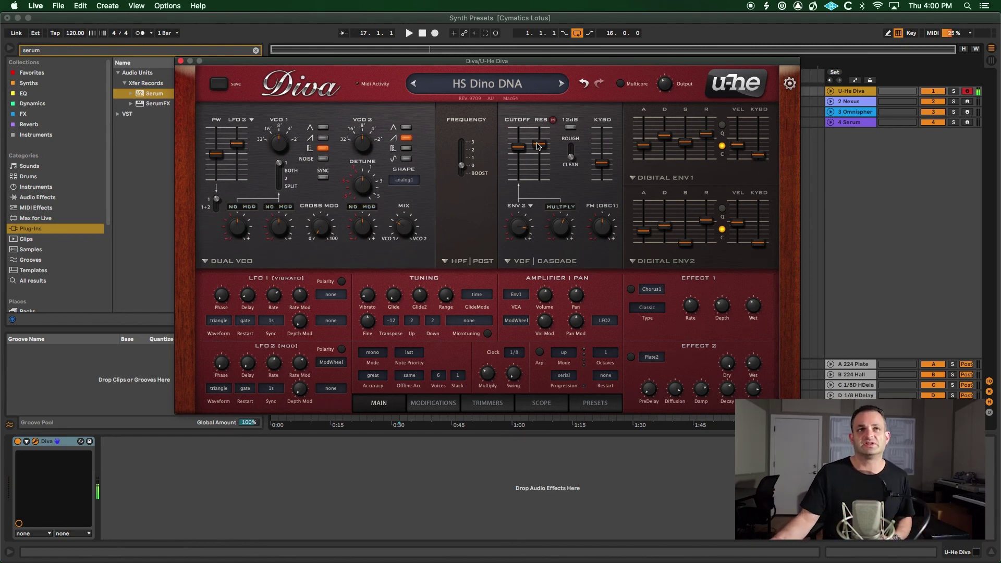
Step: Try different coarse pitches on VCO 1 and VCO 2, ending with VCO 2 tuned higher
{"action": "mouse_move", "coordinate": [524, 149]}
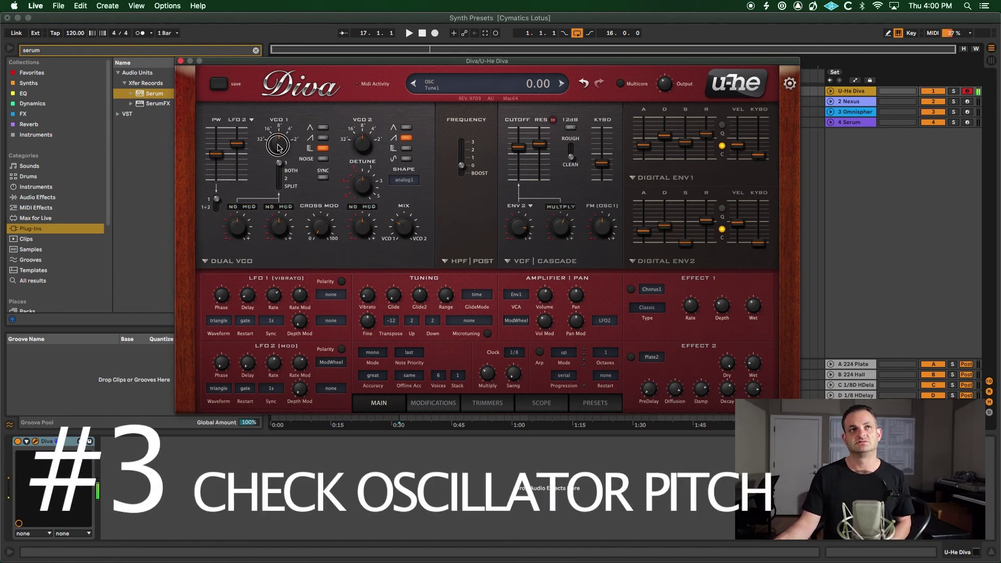
{"action": "left_click_drag", "start_coordinate": [278, 147], "coordinate": [272, 172]}
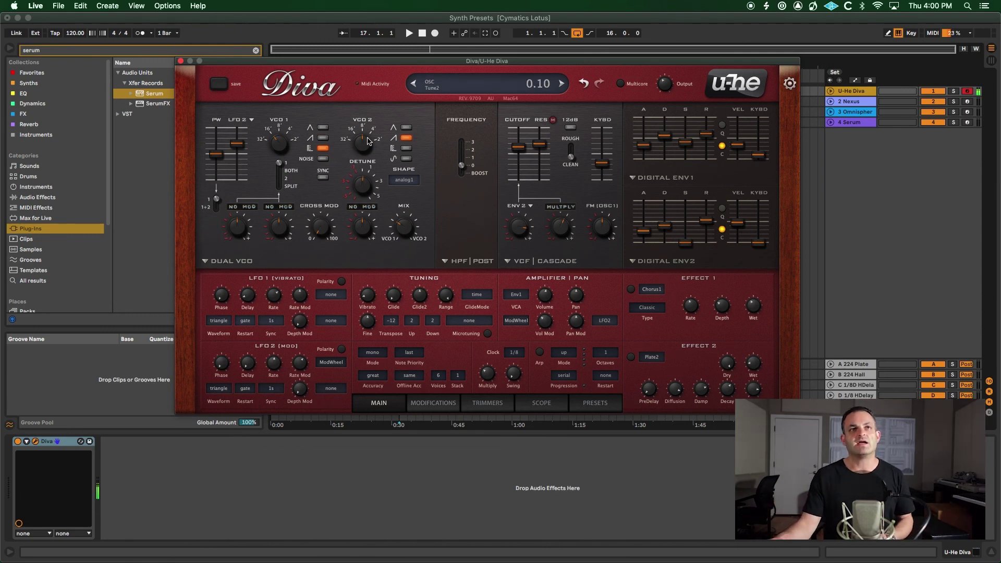
{"action": "left_click_drag", "start_coordinate": [367, 141], "coordinate": [365, 78]}
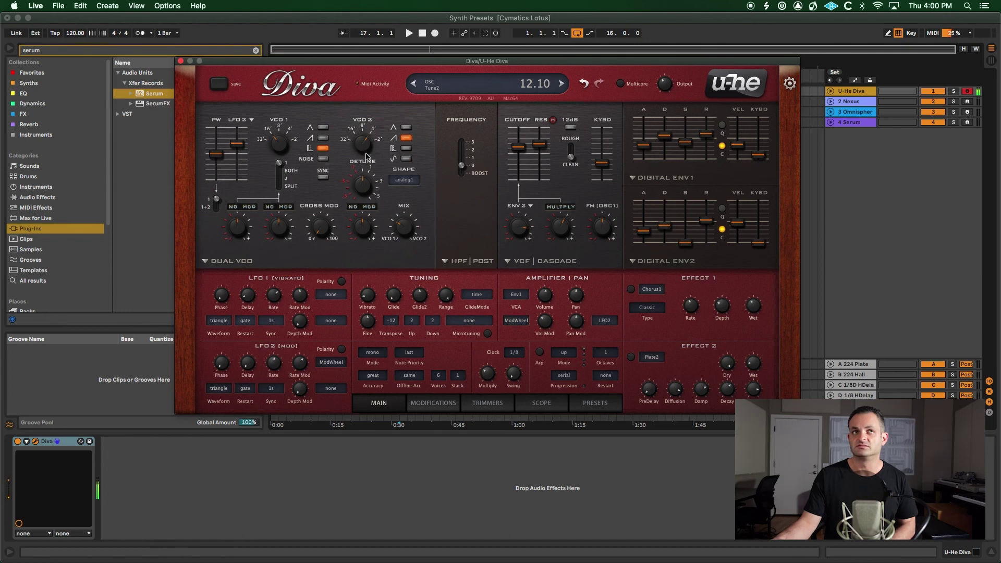
{"action": "left_click_drag", "start_coordinate": [366, 157], "coordinate": [365, 76]}
{"action": "left_click_drag", "start_coordinate": [366, 144], "coordinate": [356, 193]}
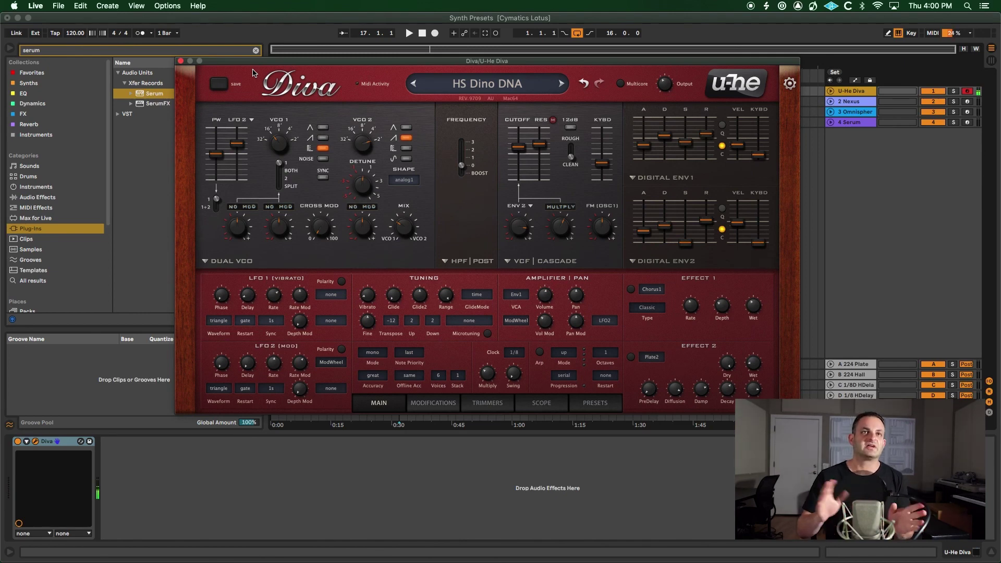
Step: Close Diva, select and arm the Nexus track, and open its Nexus plug-in window
{"action": "mouse_move", "coordinate": [387, 189]}
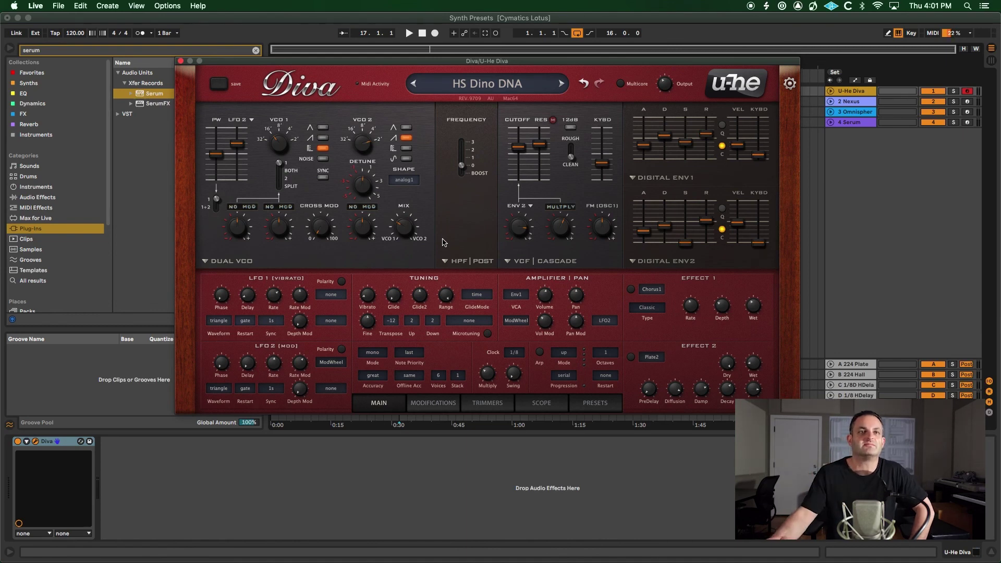
{"action": "left_click", "coordinate": [181, 62]}
{"action": "left_click", "coordinate": [863, 104]}
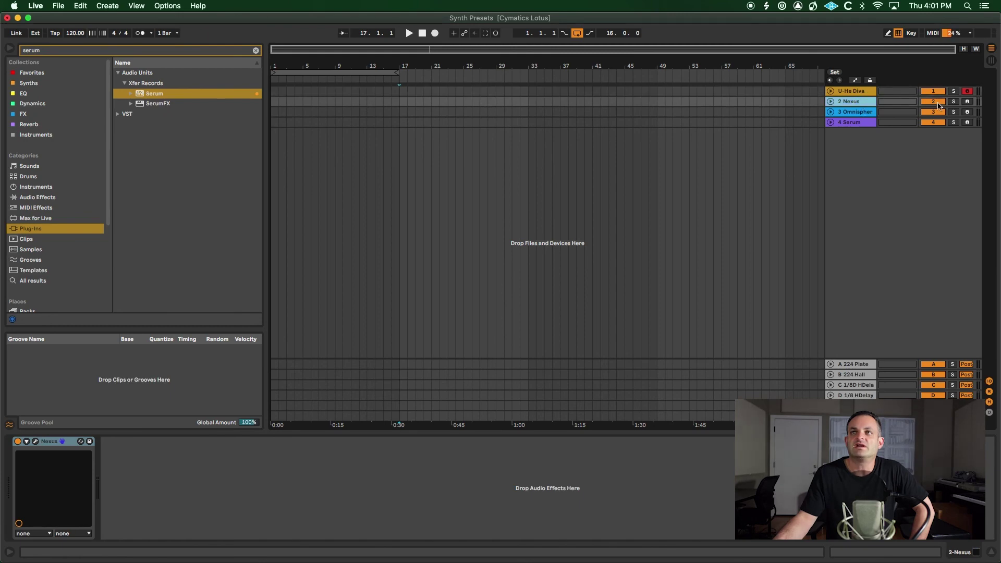
{"action": "left_click", "coordinate": [967, 102]}
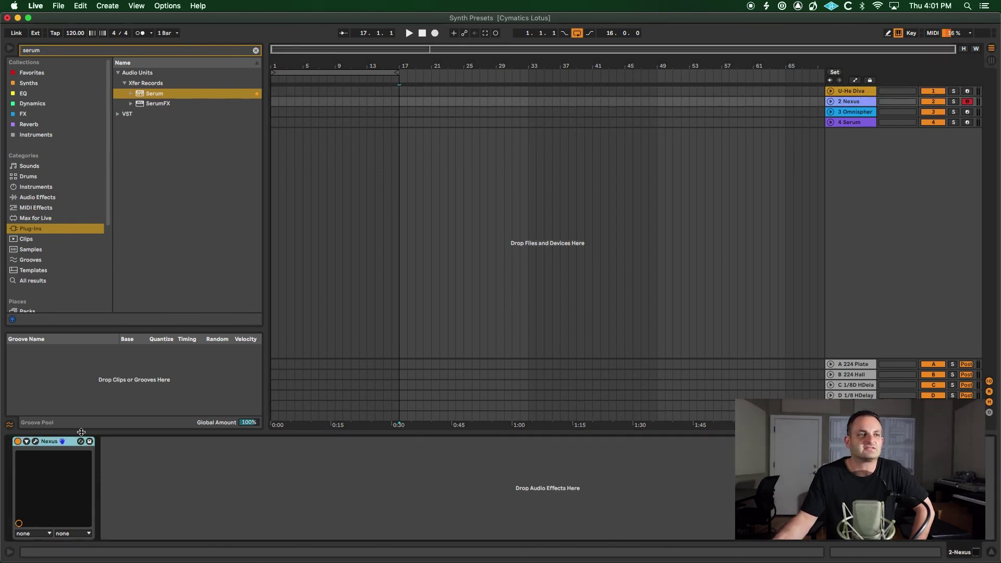
{"action": "left_click", "coordinate": [35, 442]}
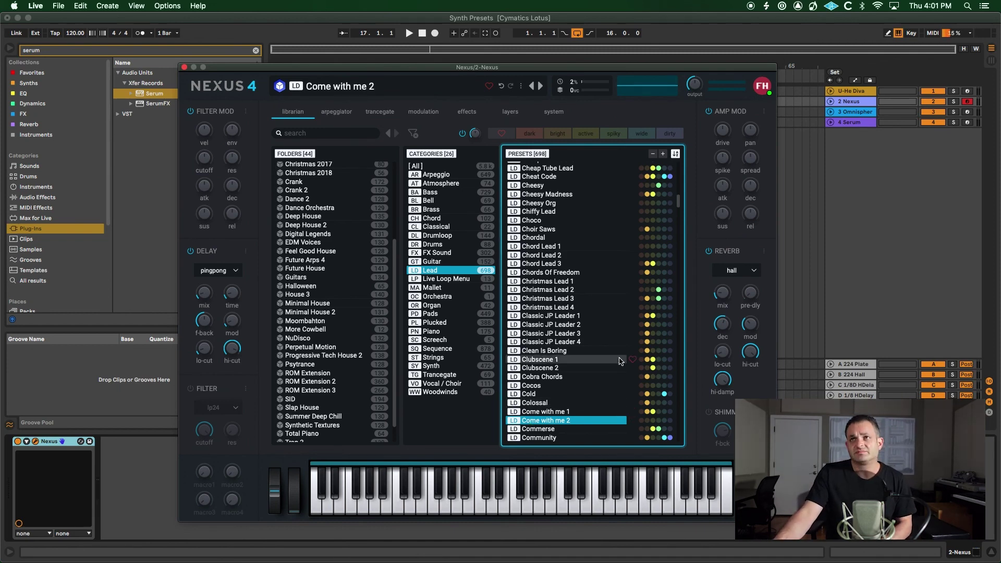
Step: Audition the Come with me 2 preset in Nexus and turn off its reverb and delay
{"action": "key", "text": "a"}
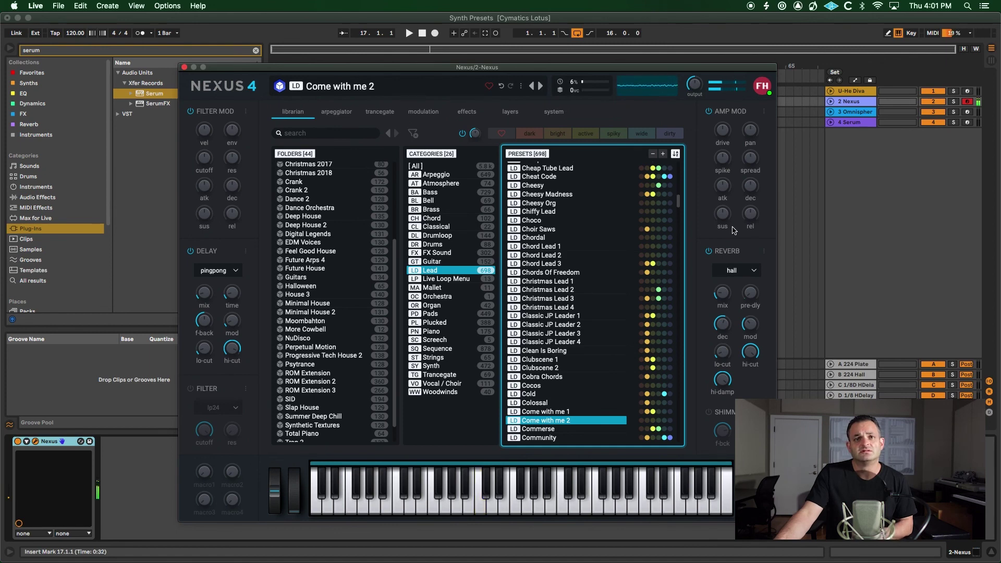
{"action": "mouse_move", "coordinate": [744, 296]}
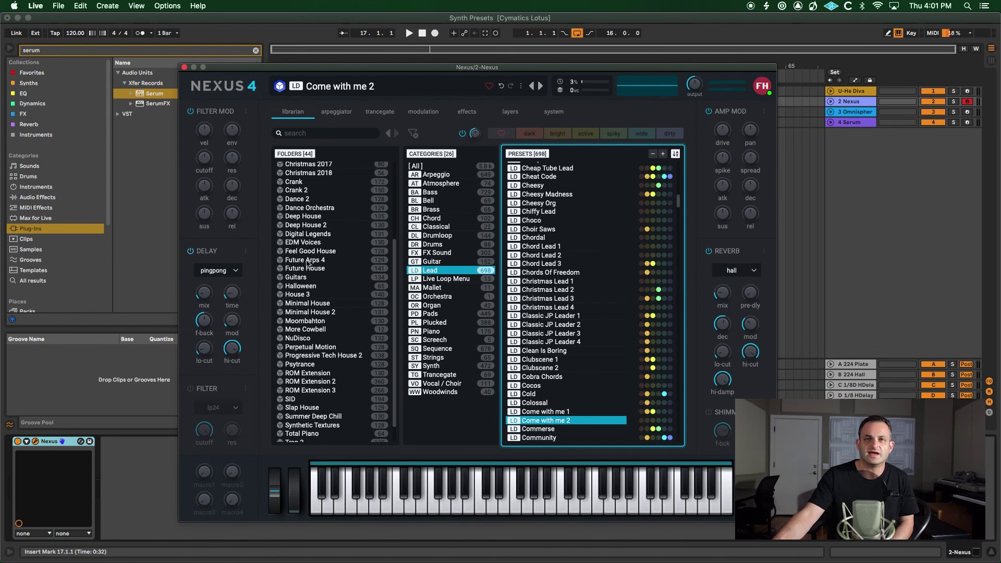
{"action": "left_click", "coordinate": [709, 252]}
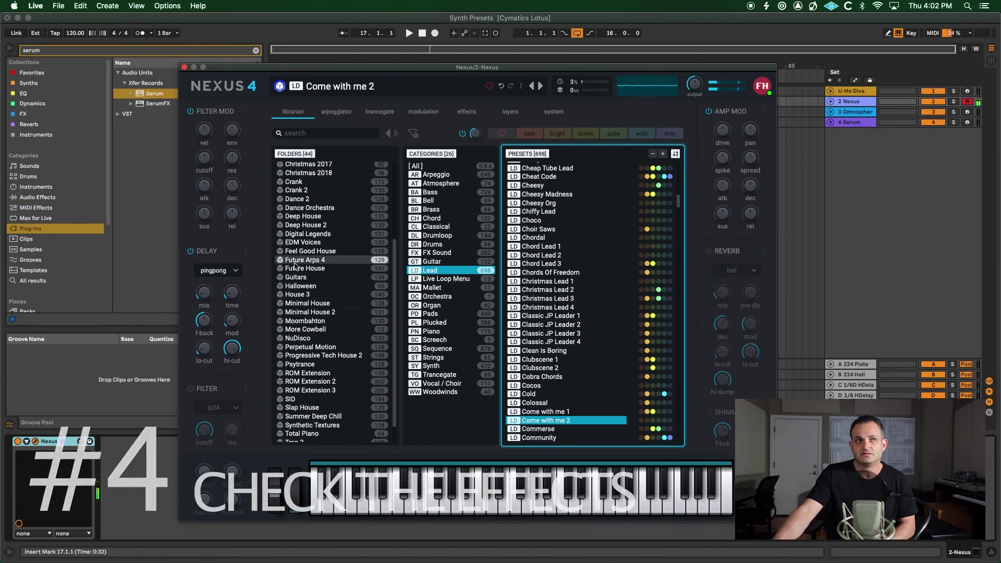
{"action": "left_click", "coordinate": [191, 252]}
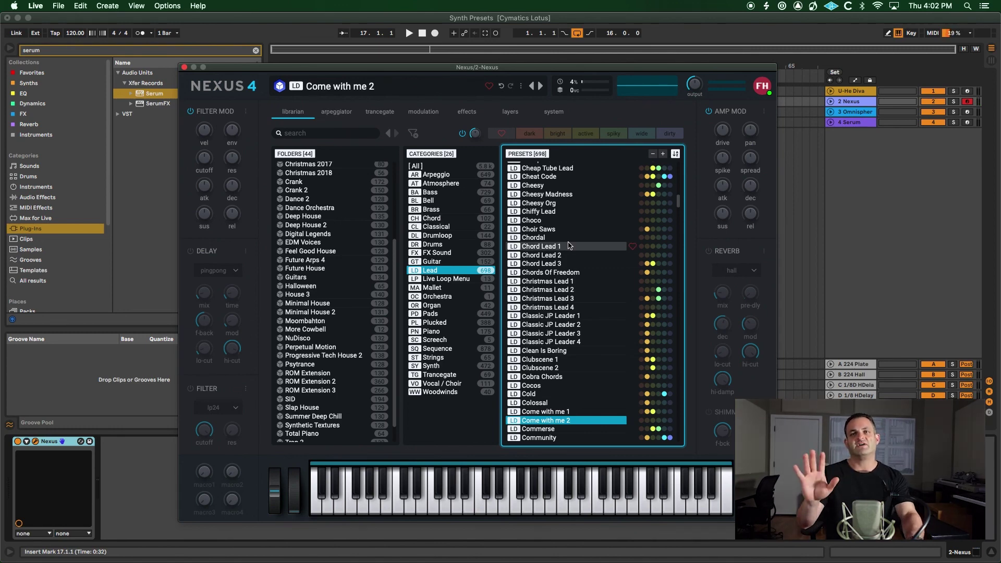
Step: Turn the Nexus hall reverb and pingpong delay on, and set the delay mix to about 14
{"action": "left_click", "coordinate": [708, 251]}
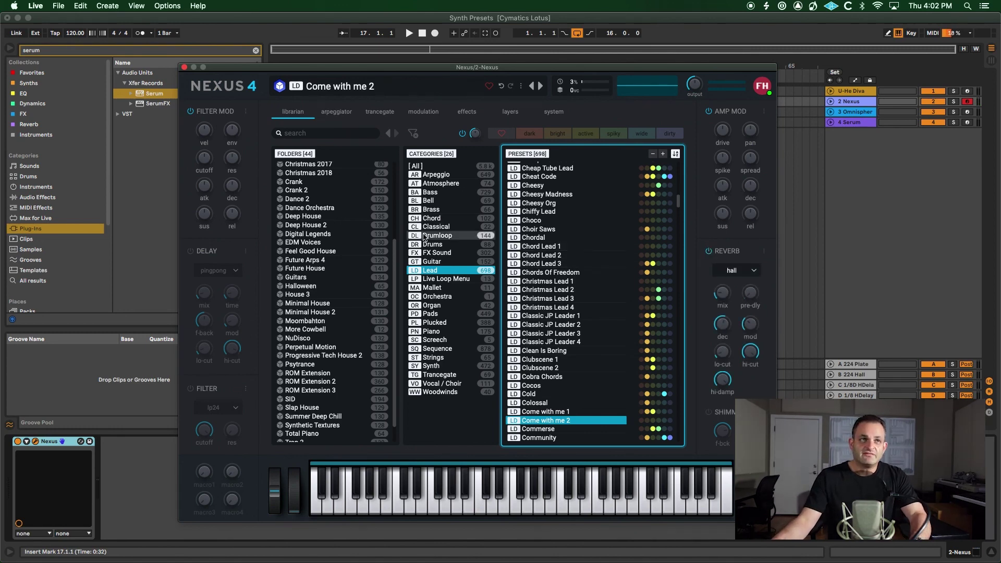
{"action": "left_click", "coordinate": [190, 251]}
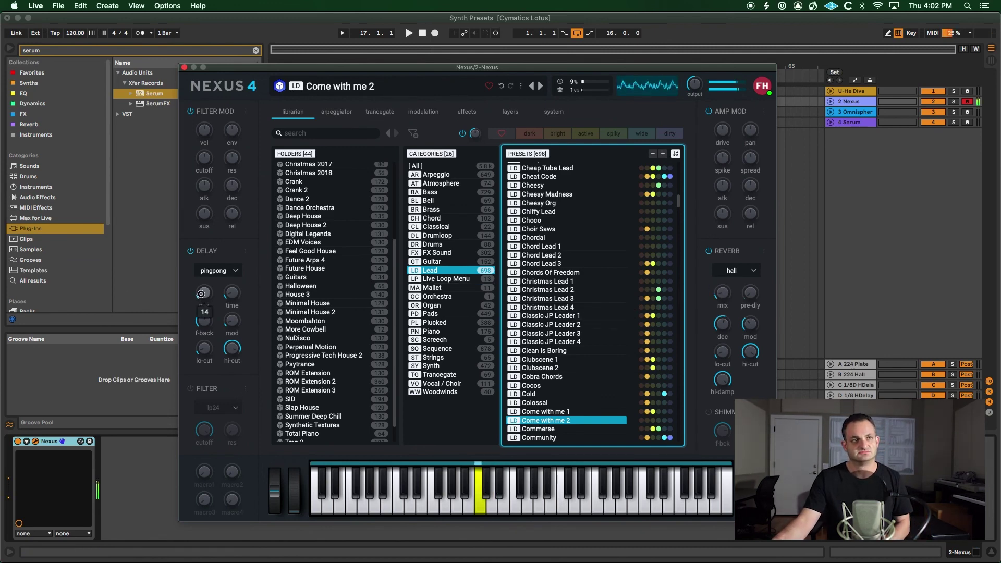
{"action": "left_click_drag", "start_coordinate": [204, 294], "coordinate": [200, 293]}
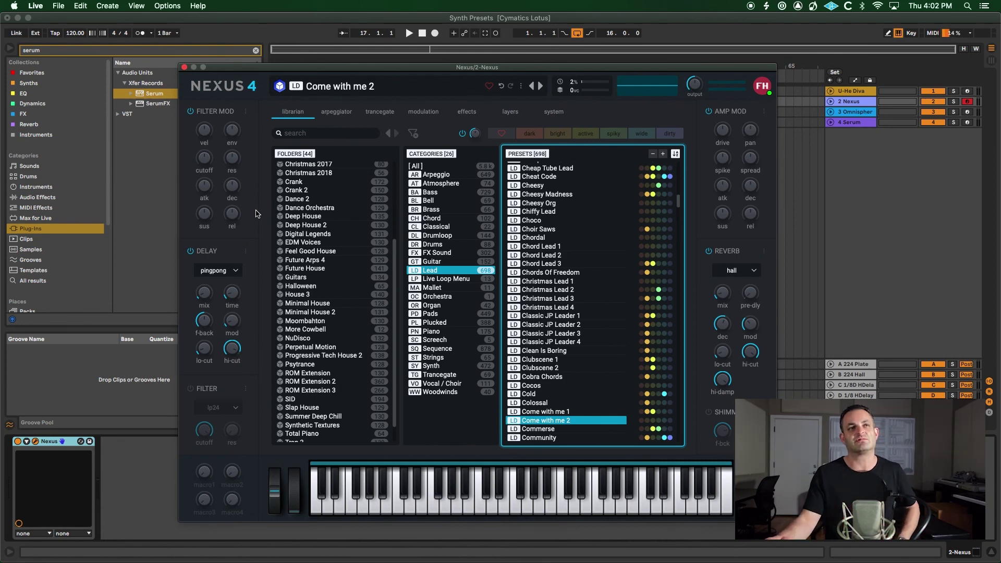
Step: Close Nexus, select and arm the Omnisphere track, and open its Omnisphere plug-in window
{"action": "left_click", "coordinate": [184, 67]}
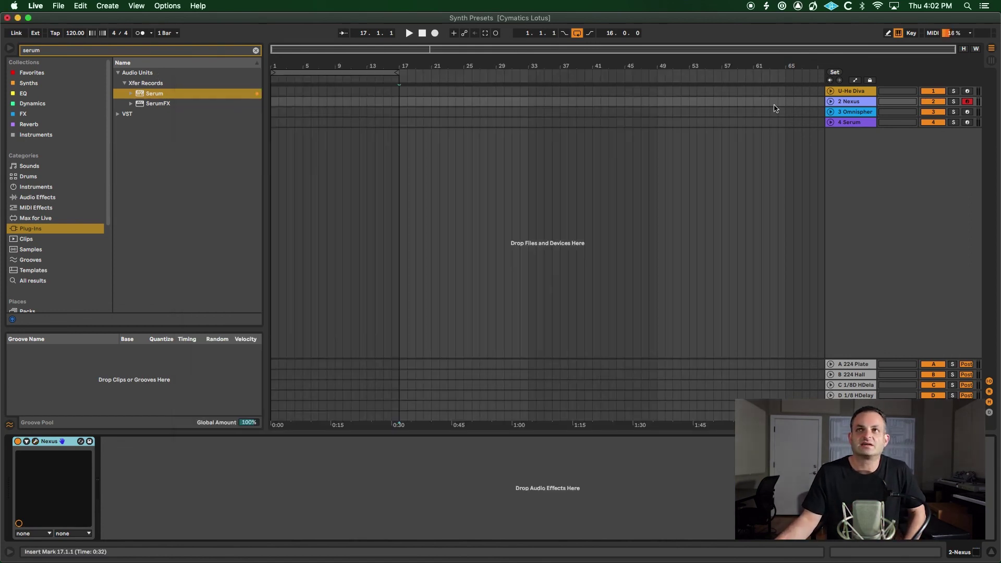
{"action": "left_click", "coordinate": [775, 110]}
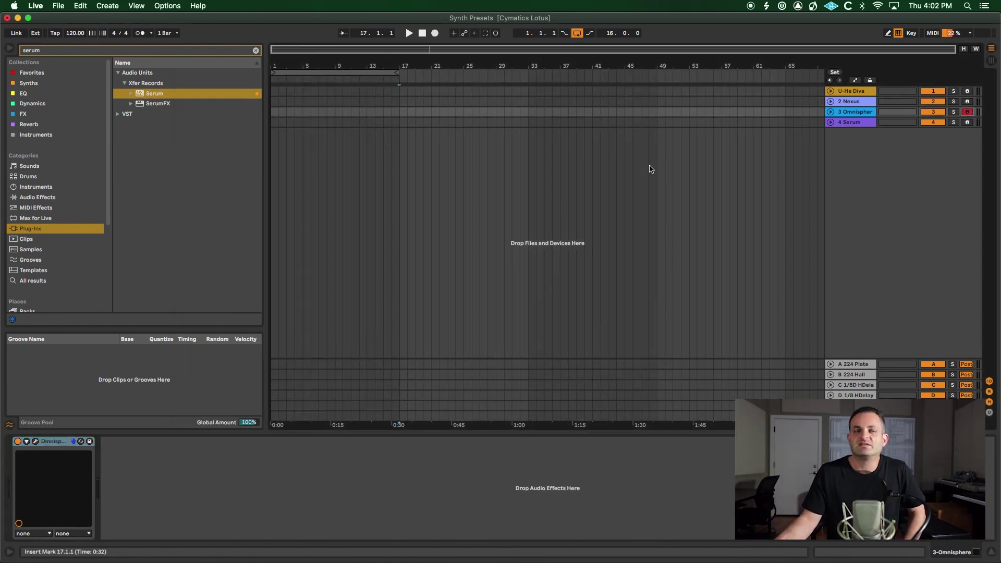
{"action": "left_click", "coordinate": [35, 441]}
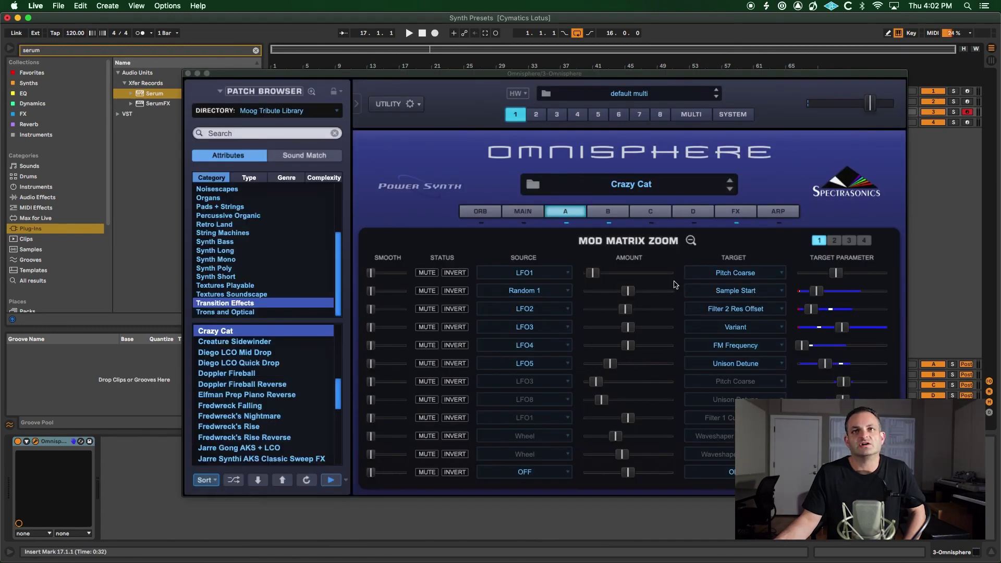
Step: Audition layers A and B of the Crazy Cat patch separately by muting each in turn, turn both back on, and check layer A's level
{"action": "left_click", "coordinate": [556, 214]}
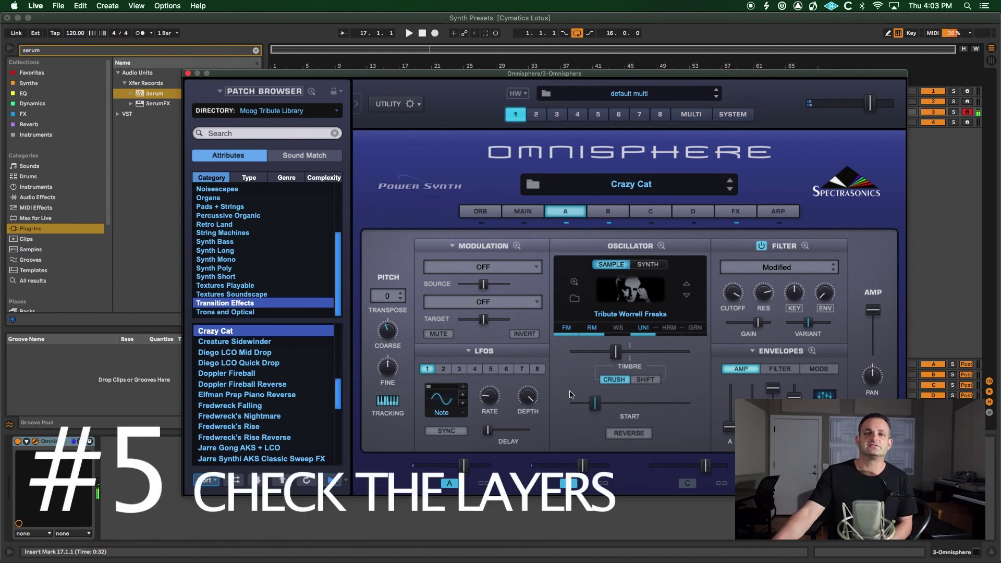
{"action": "left_click_drag", "start_coordinate": [515, 74], "coordinate": [487, 44]}
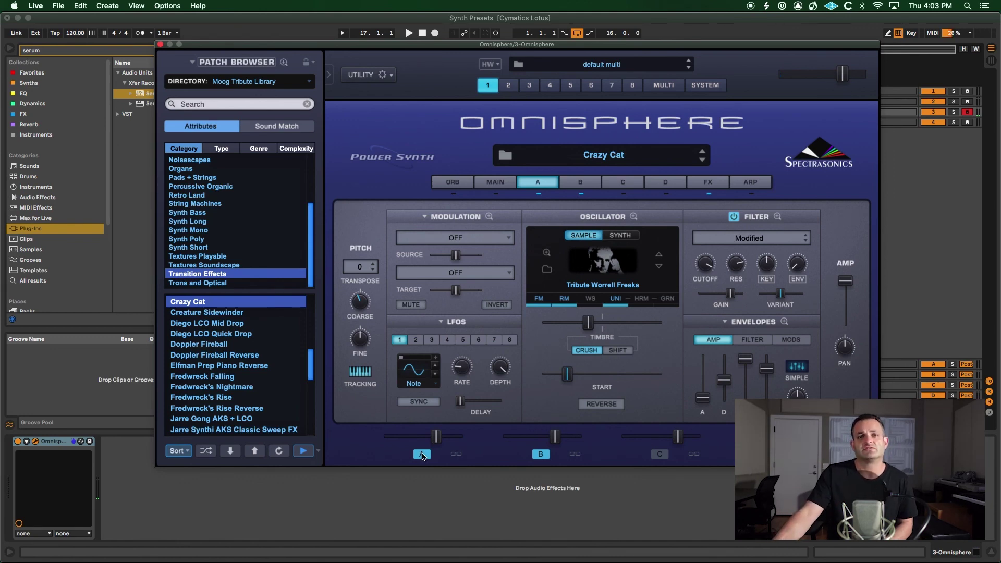
{"action": "left_click", "coordinate": [544, 456]}
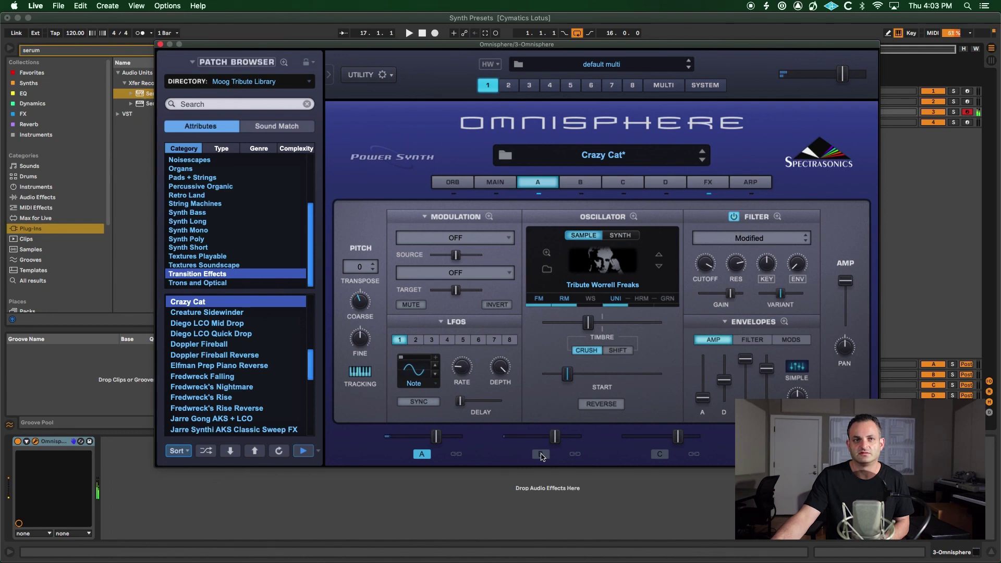
{"action": "left_click", "coordinate": [420, 455]}
{"action": "left_click", "coordinate": [547, 455]}
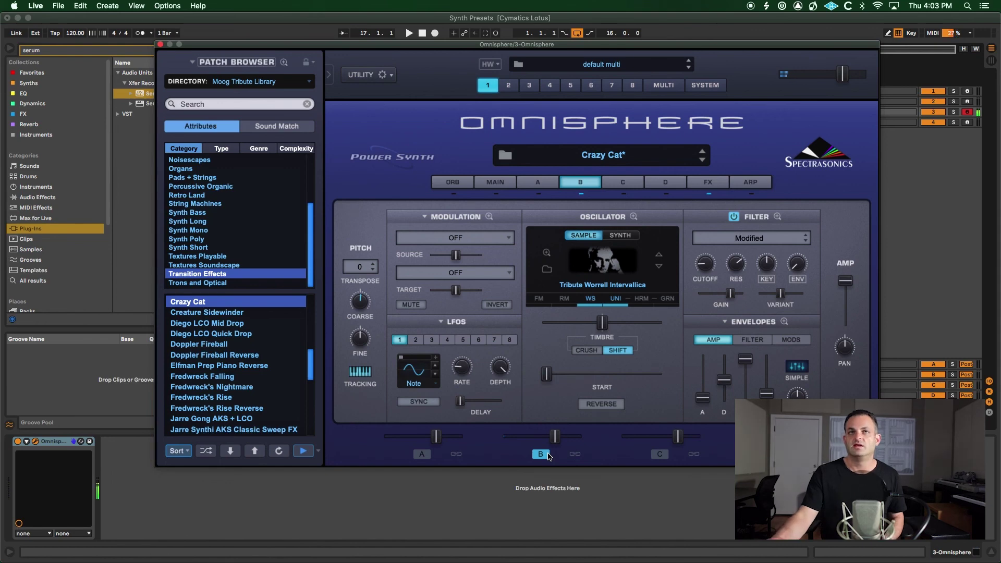
{"action": "left_click", "coordinate": [420, 455]}
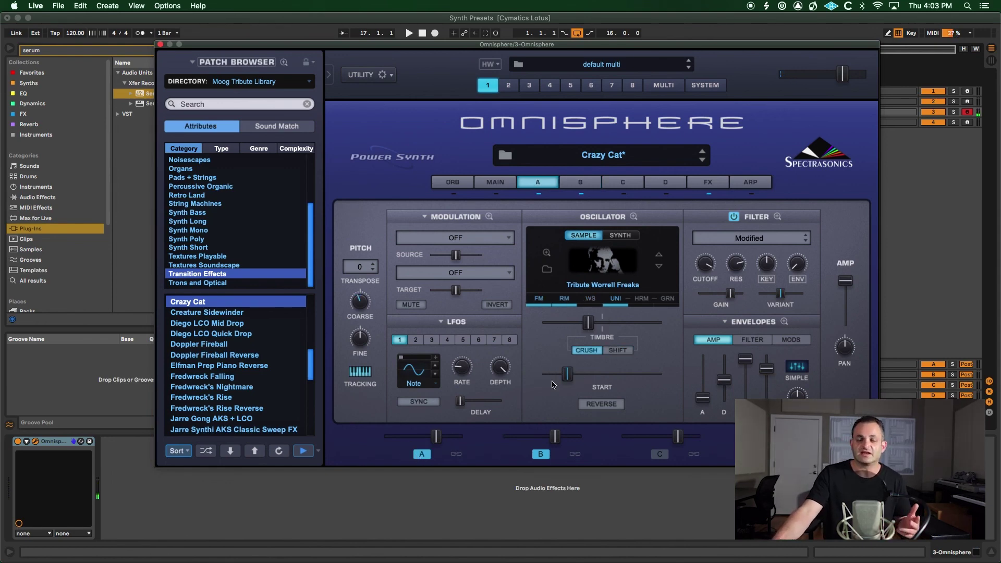
{"action": "left_click", "coordinate": [437, 439]}
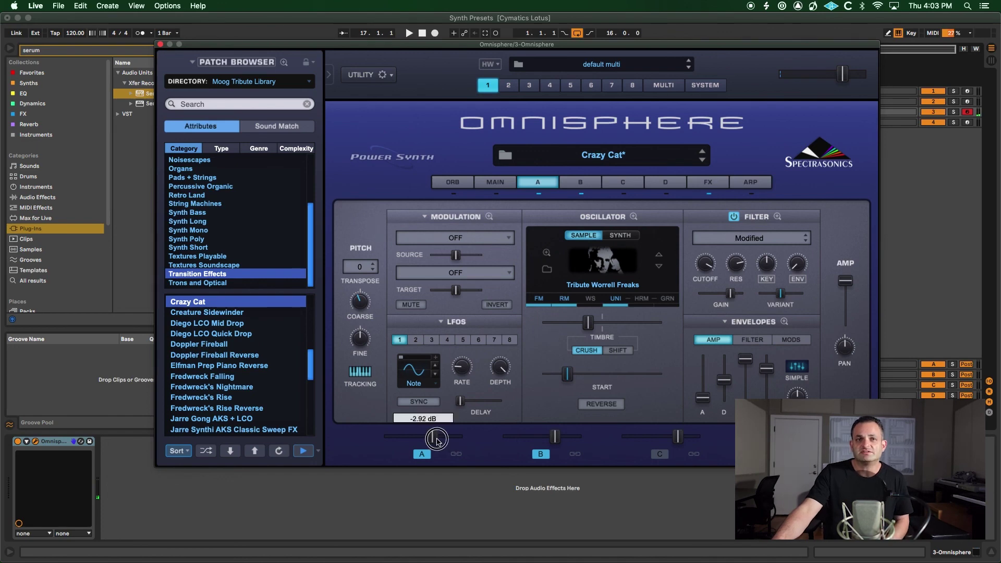
{"action": "mouse_move", "coordinate": [437, 440]}
{"action": "left_mouse_down"}
{"action": "mouse_move", "coordinate": [429, 440]}
{"action": "mouse_move", "coordinate": [437, 444]}
{"action": "left_mouse_up"}
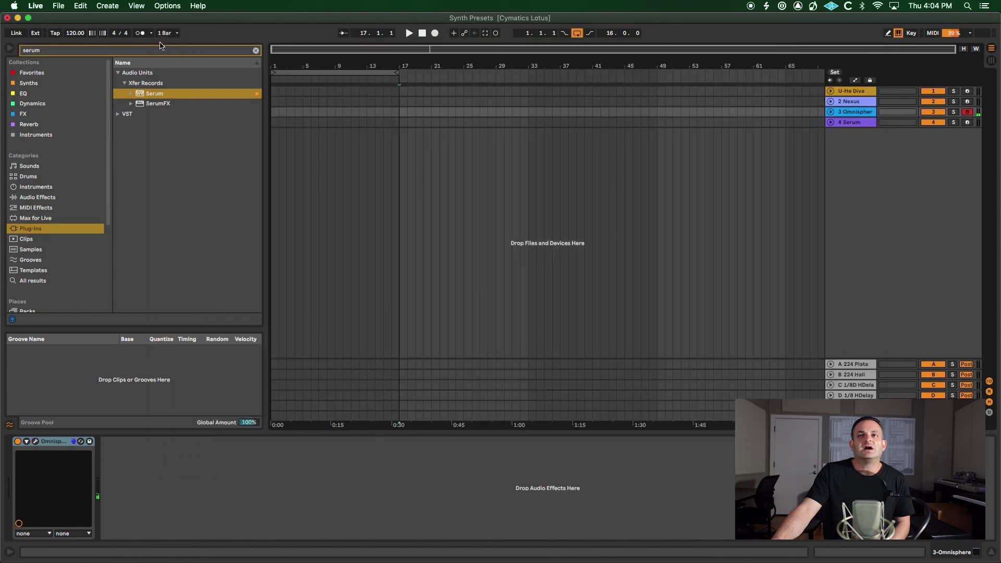
Step: Close Omnisphere, select and arm the Serum track, and open its Serum plug-in window
{"action": "left_click", "coordinate": [160, 44]}
{"action": "left_click", "coordinate": [869, 124]}
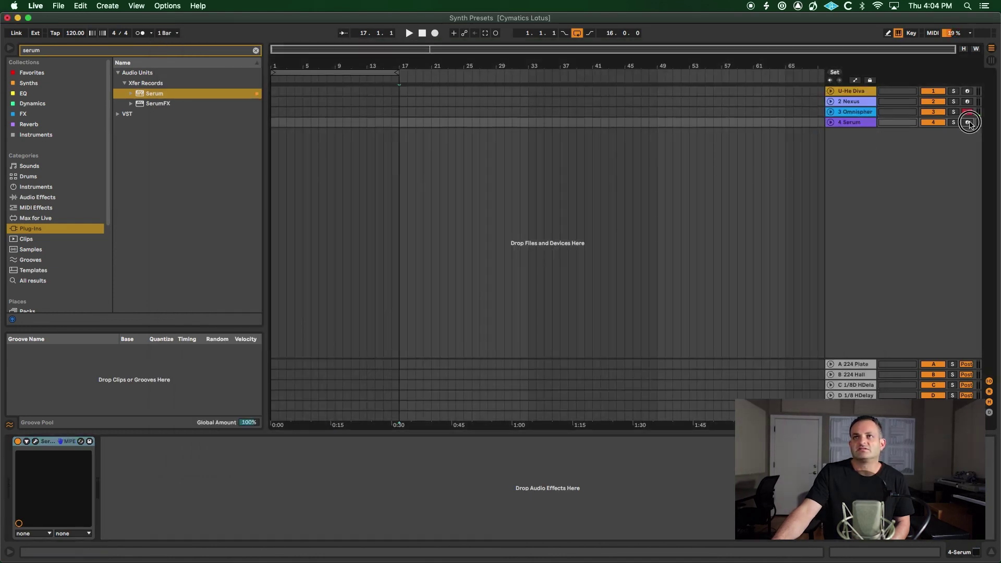
{"action": "left_click", "coordinate": [35, 441]}
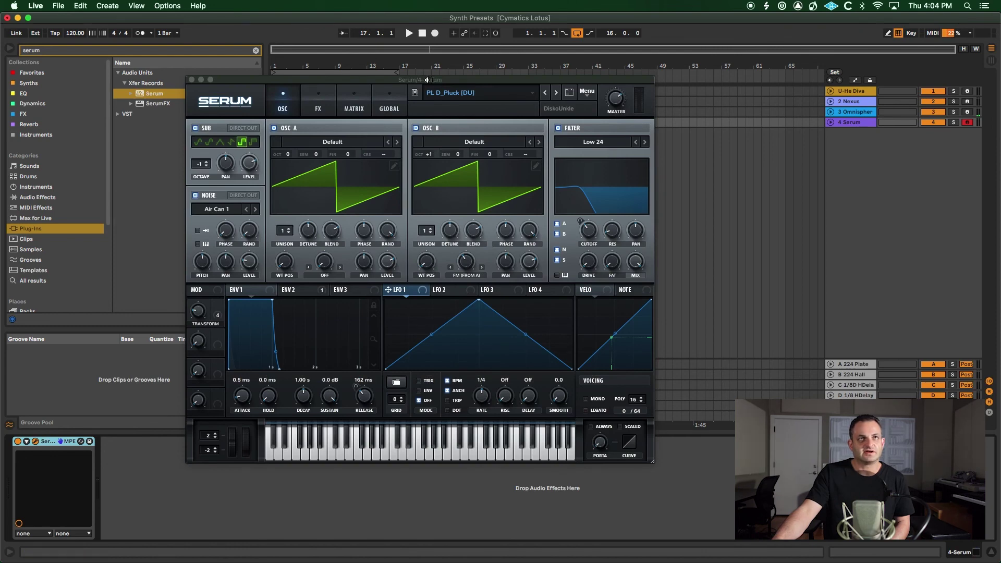
{"action": "left_click_drag", "start_coordinate": [428, 81], "coordinate": [506, 86]}
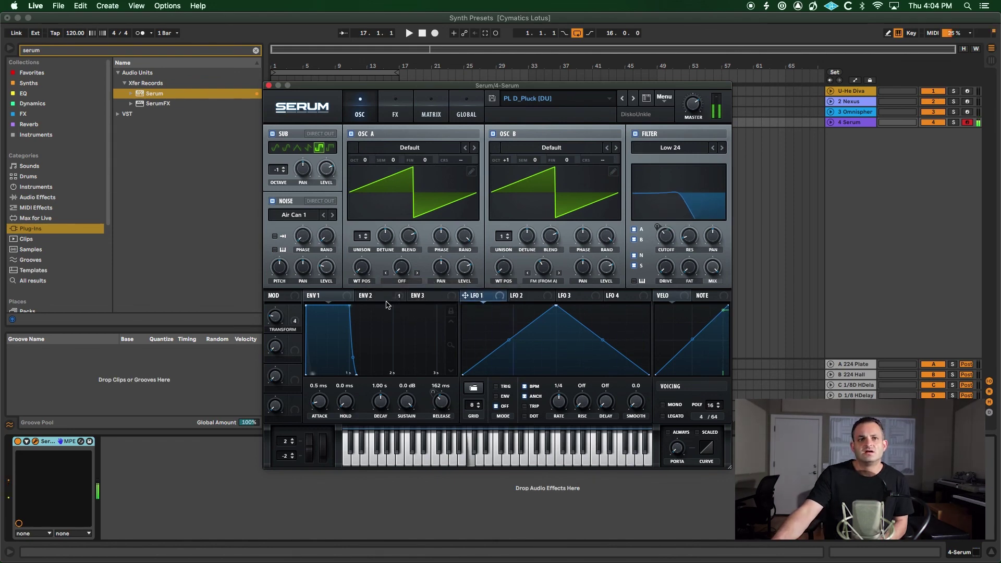
Step: Try Envelope 1's sustain fully down, reset it to 0.0 dB, and glance at the PL D_Pluck preset's effects
{"action": "left_click_drag", "start_coordinate": [406, 402], "coordinate": [394, 555]}
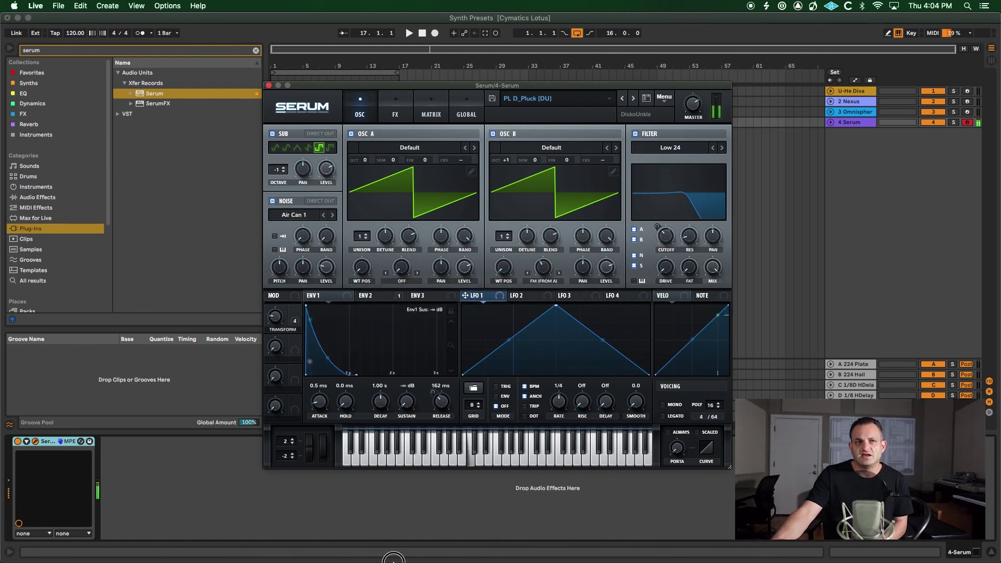
{"action": "double_click", "coordinate": [408, 403]}
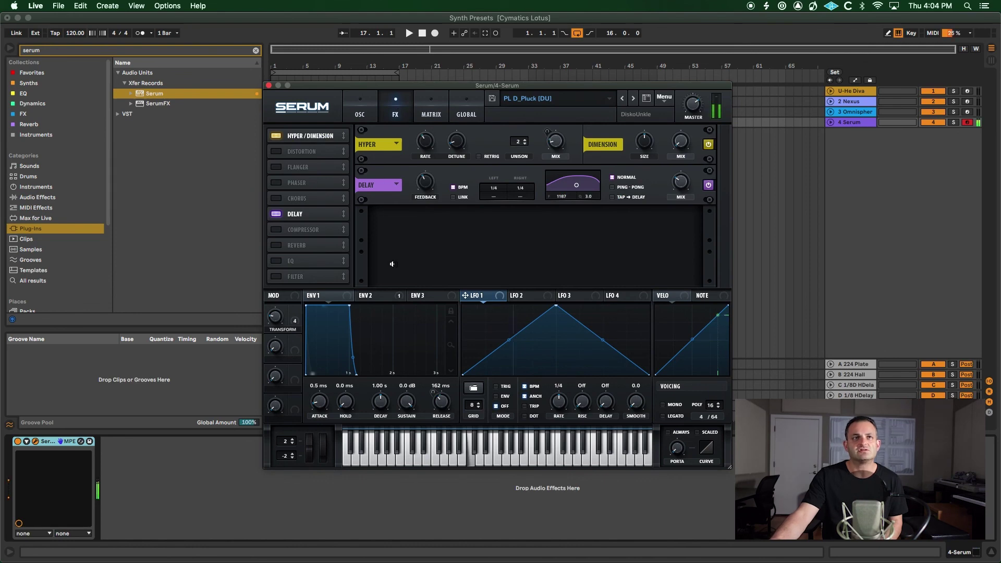
{"action": "left_click", "coordinate": [360, 107]}
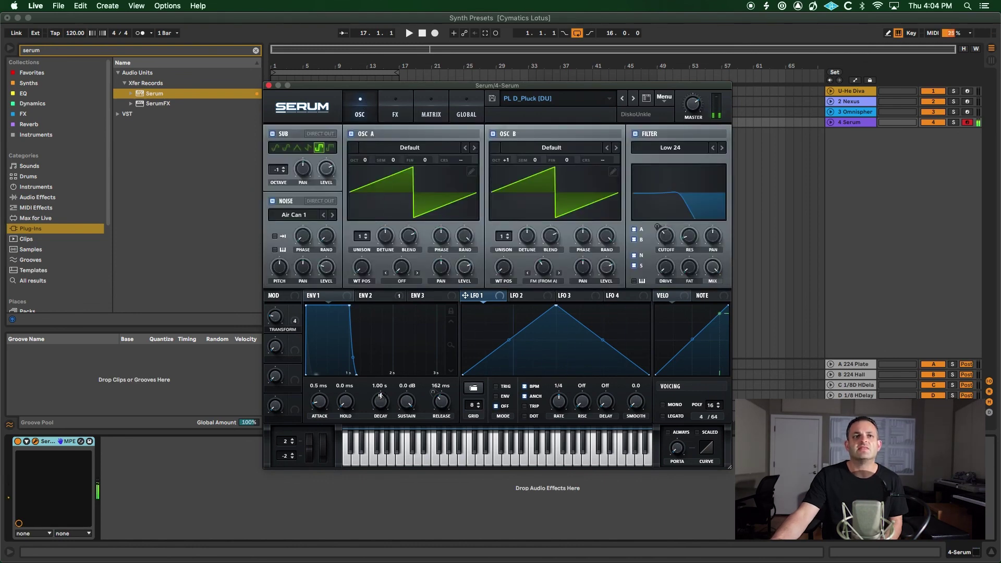
Step: Assign LFO 1 as the auxiliary source of the Macro 1 to Fil Cutoff row in the modulation matrix and review the other pages
{"action": "left_click", "coordinate": [431, 109]}
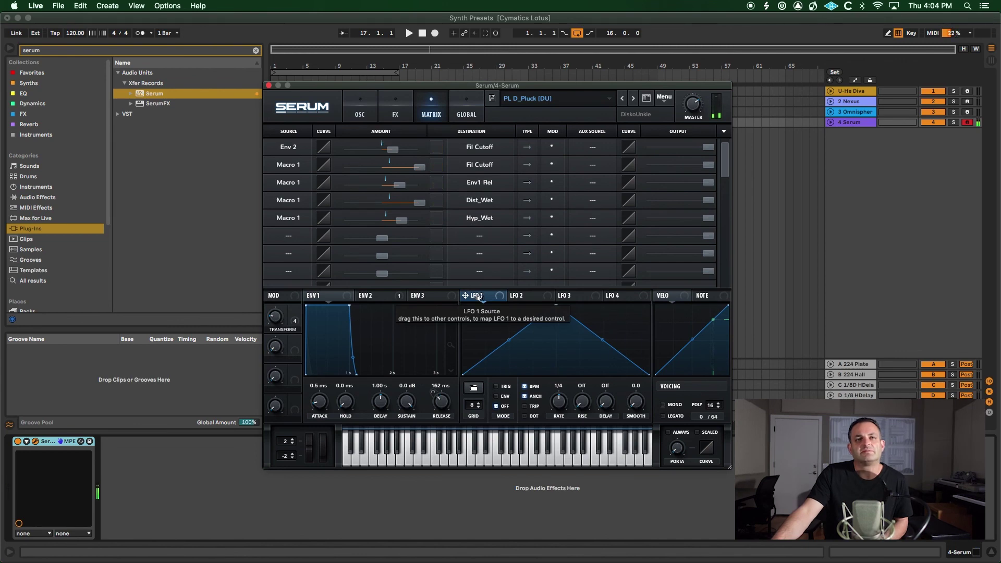
{"action": "left_click_drag", "start_coordinate": [478, 297], "coordinate": [592, 168]}
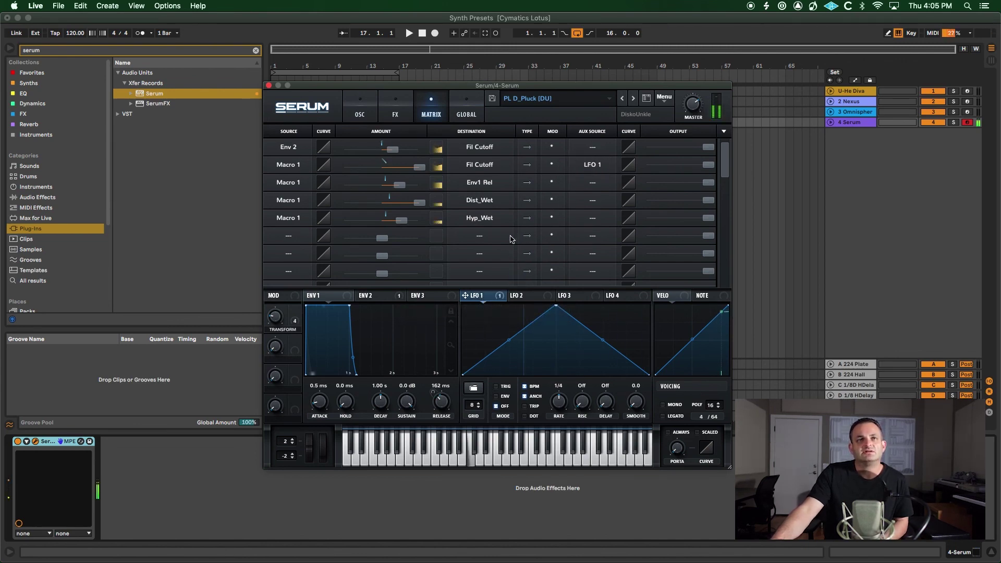
{"action": "left_click", "coordinate": [359, 106]}
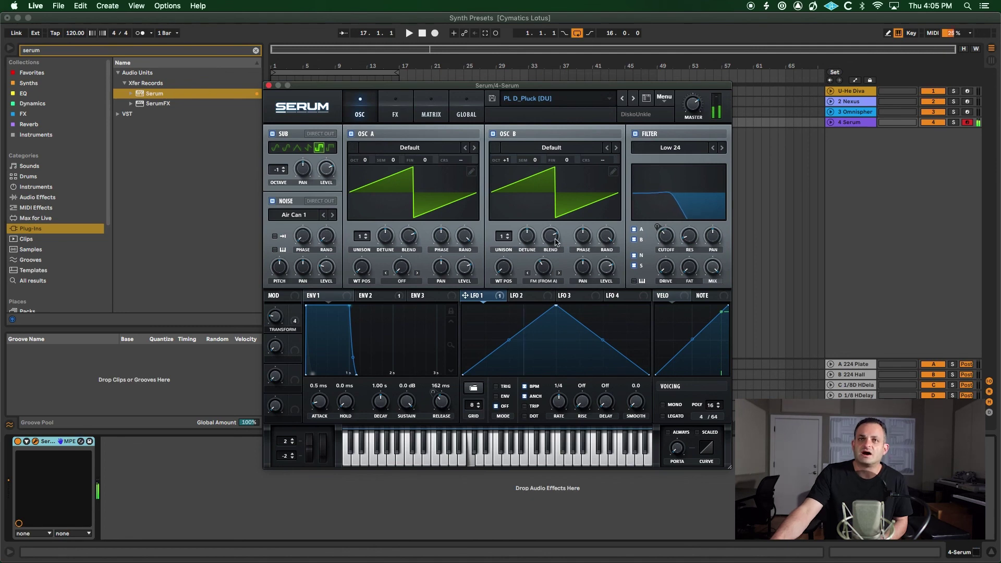
{"action": "left_click", "coordinate": [391, 108]}
{"action": "left_click", "coordinate": [431, 110]}
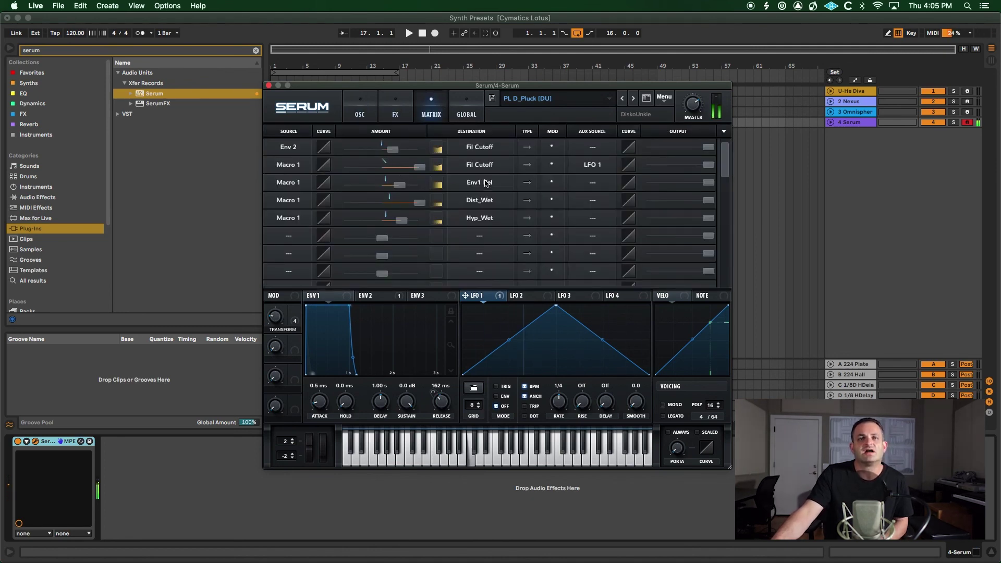
{"action": "left_click", "coordinate": [358, 109]}
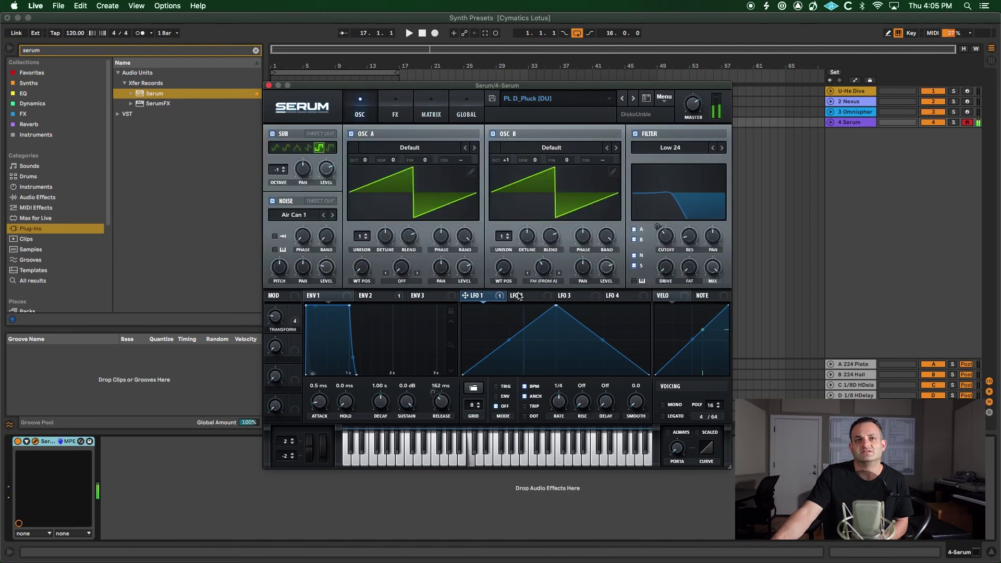
Step: Try modulating the filter cutoff with LFO 1, inspect its matrix routing, and remove all of LFO 1's destinations
{"action": "left_click_drag", "start_coordinate": [484, 295], "coordinate": [659, 229]}
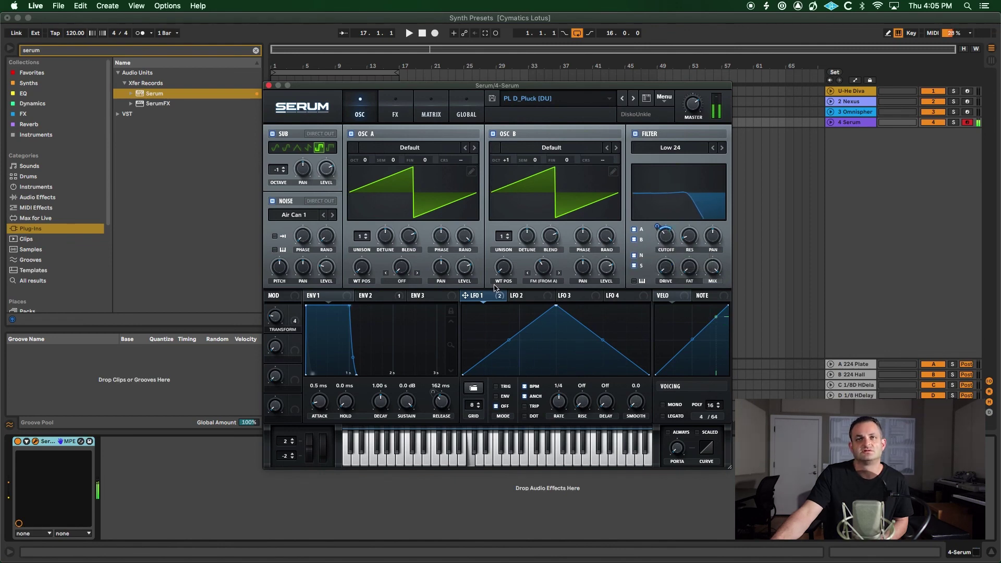
{"action": "left_click", "coordinate": [395, 109]}
{"action": "left_click", "coordinate": [431, 111]}
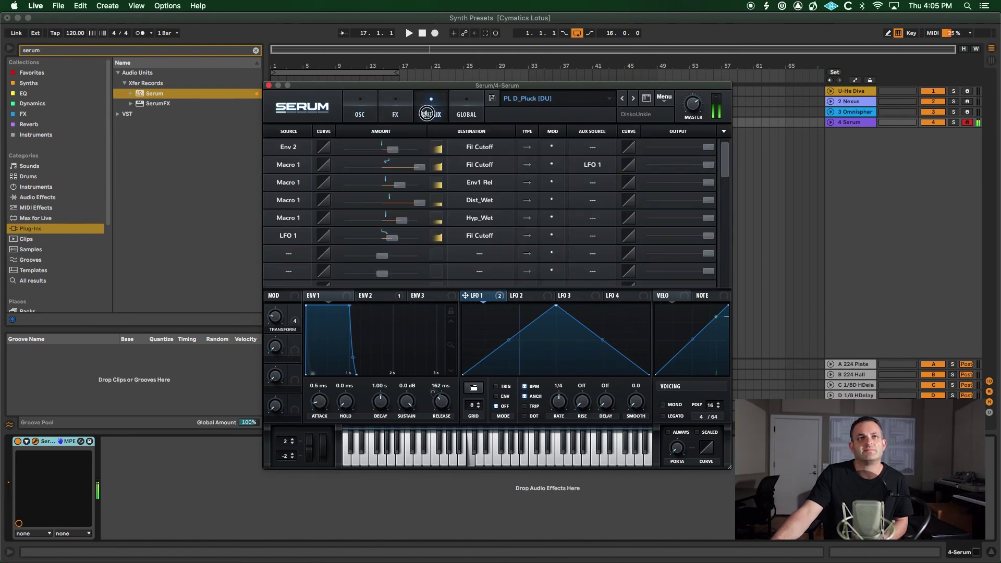
{"action": "left_click", "coordinate": [595, 164]}
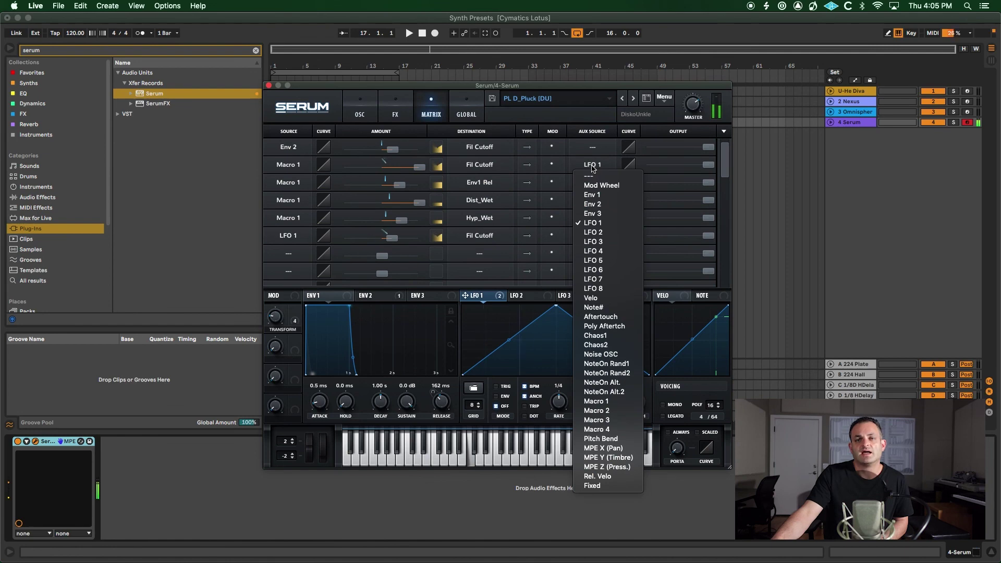
{"action": "left_click", "coordinate": [574, 169]}
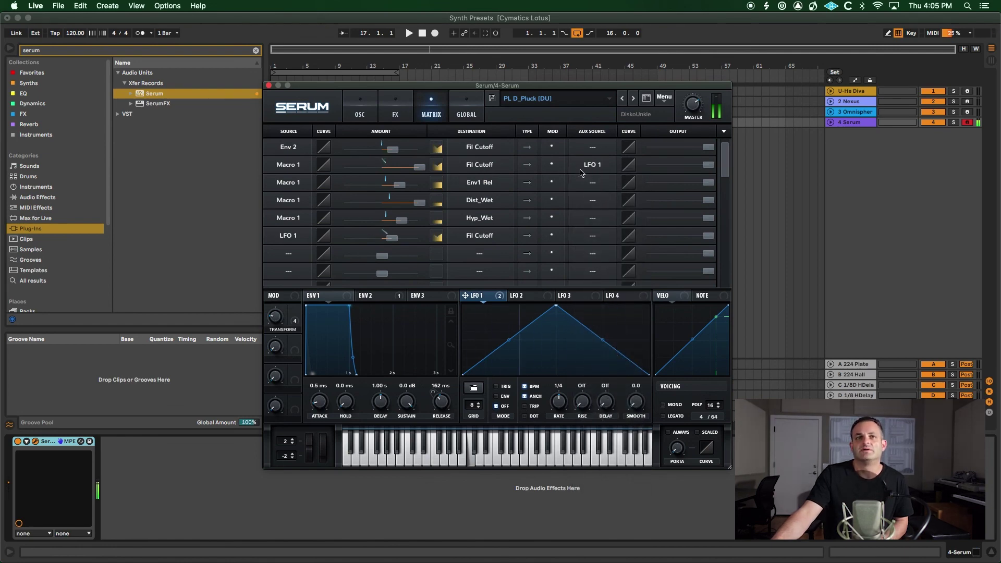
{"action": "right_click", "coordinate": [477, 298]}
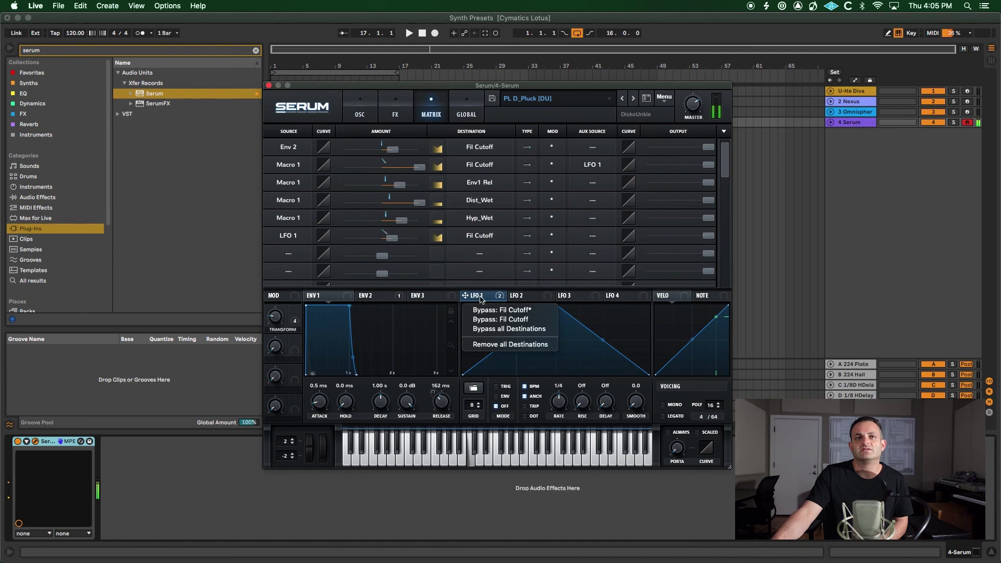
{"action": "left_click", "coordinate": [487, 346]}
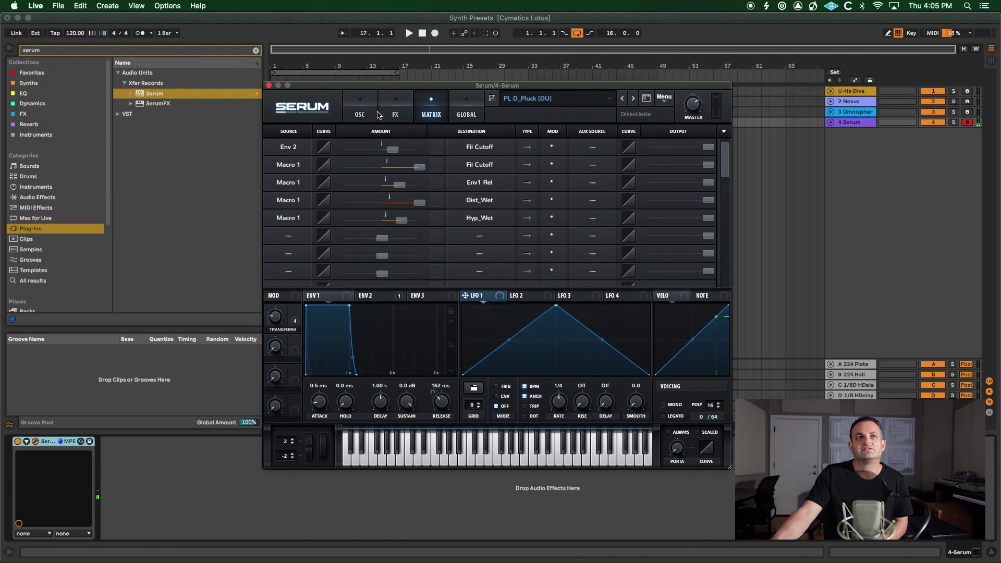
Step: Assign LFO 1 directly to the filter cutoff on the oscillator page and check its listed destination
{"action": "left_click", "coordinate": [372, 113]}
{"action": "left_click_drag", "start_coordinate": [465, 295], "coordinate": [658, 226]}
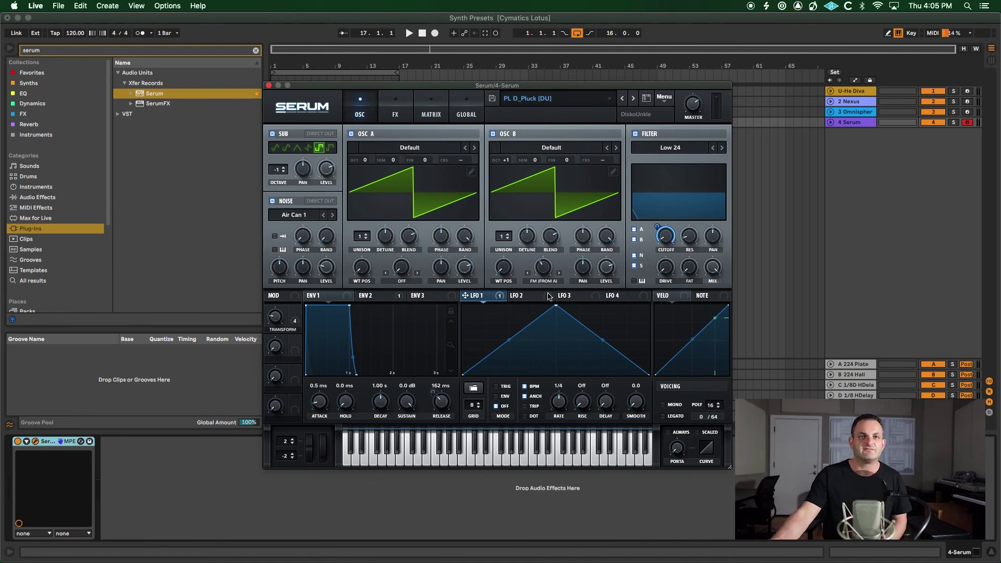
{"action": "mouse_move", "coordinate": [478, 298]}
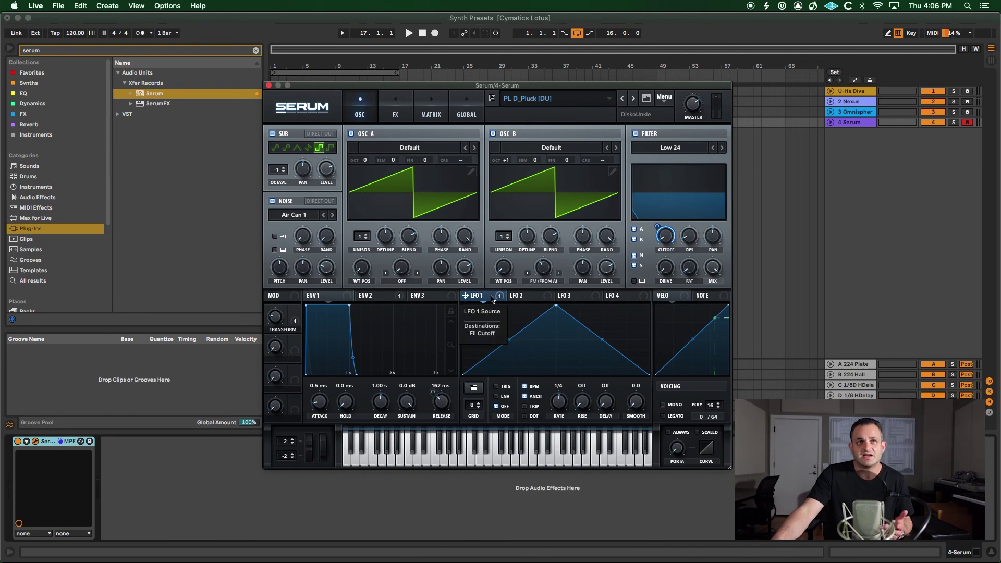
{"action": "mouse_move", "coordinate": [478, 296]}
{"action": "left_mouse_down"}
{"action": "mouse_move", "coordinate": [442, 286]}
{"action": "mouse_move", "coordinate": [474, 296]}
{"action": "left_mouse_up"}
Step: Set Oscillator B's unison to 3 voices and assign LFO 1 to its detune
{"action": "left_click_drag", "start_coordinate": [506, 241], "coordinate": [504, 229]}
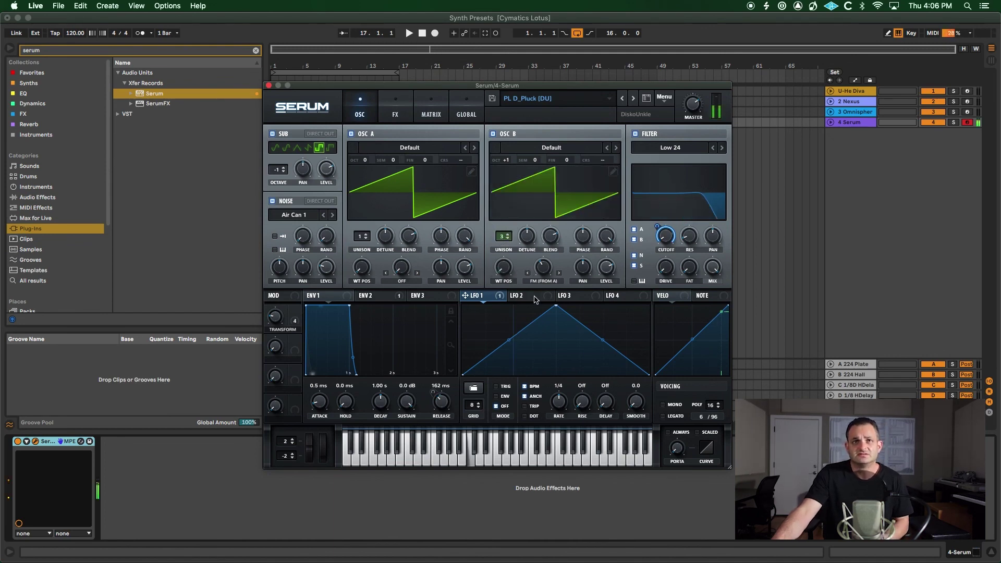
{"action": "left_click_drag", "start_coordinate": [465, 295], "coordinate": [523, 233]}
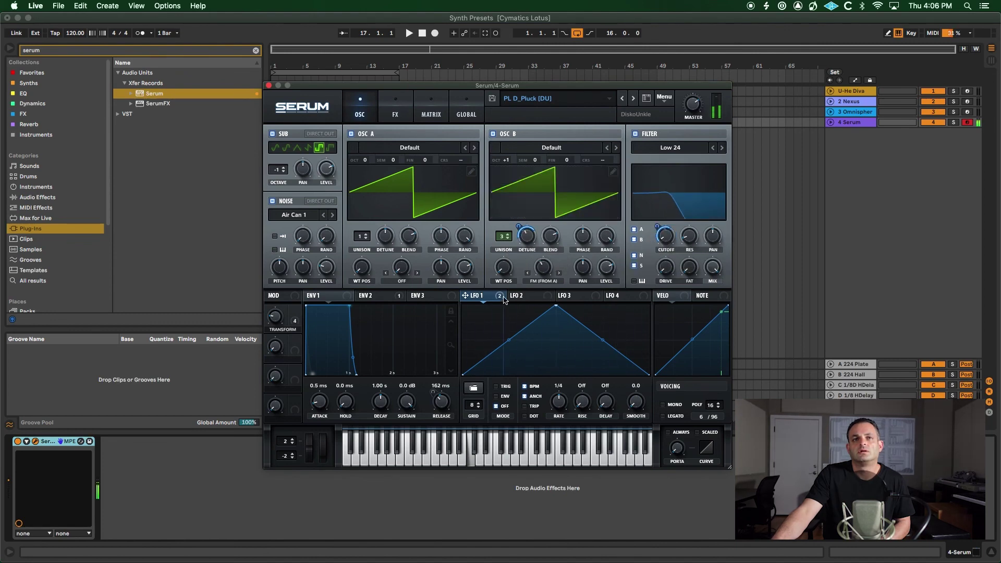
Step: Bypass all LFO 1 destinations, raise the filter cutoff to compare the sound, and reactivate all the destinations
{"action": "left_click", "coordinate": [478, 294]}
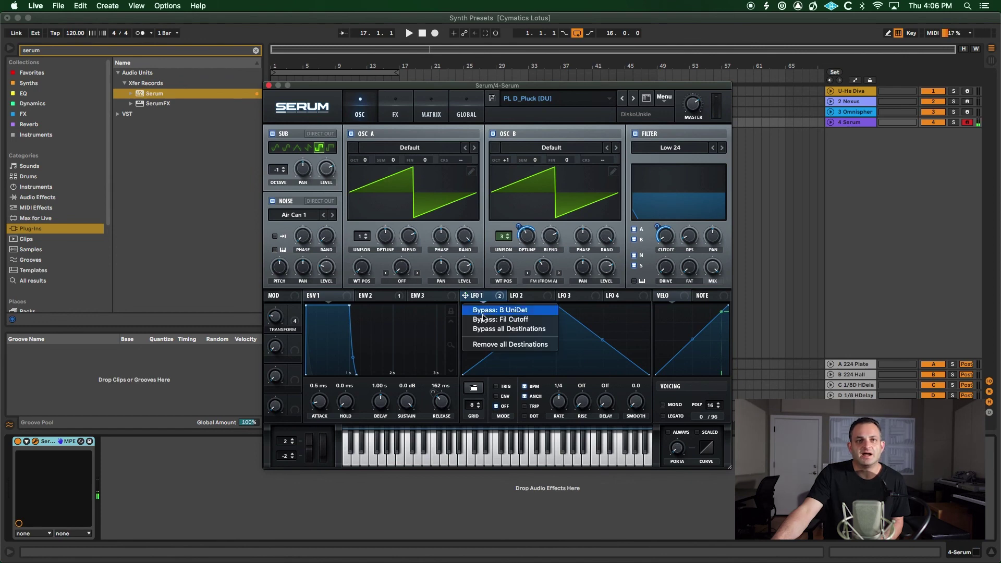
{"action": "left_click", "coordinate": [483, 330]}
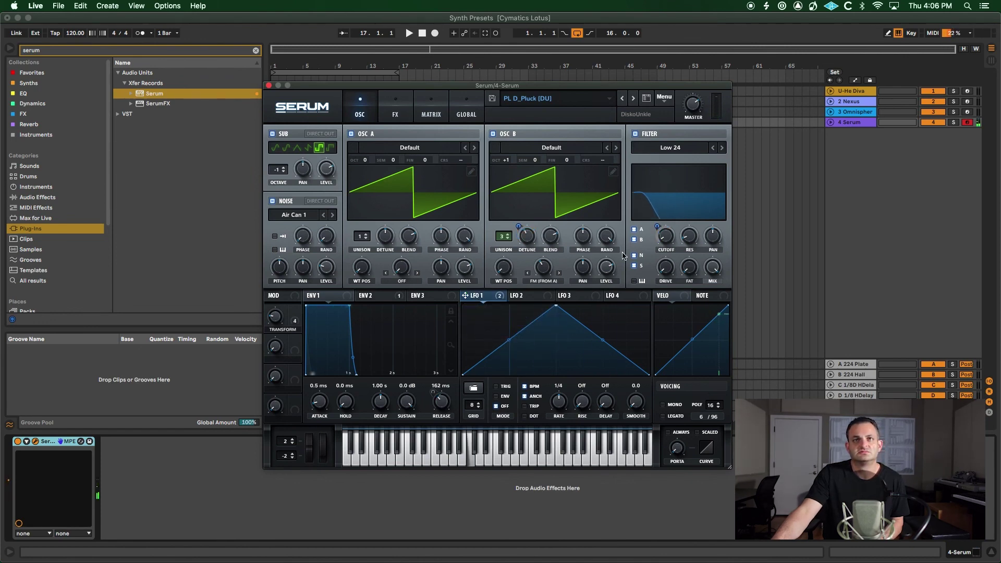
{"action": "left_click_drag", "start_coordinate": [667, 239], "coordinate": [669, 162]}
{"action": "right_click", "coordinate": [478, 301]}
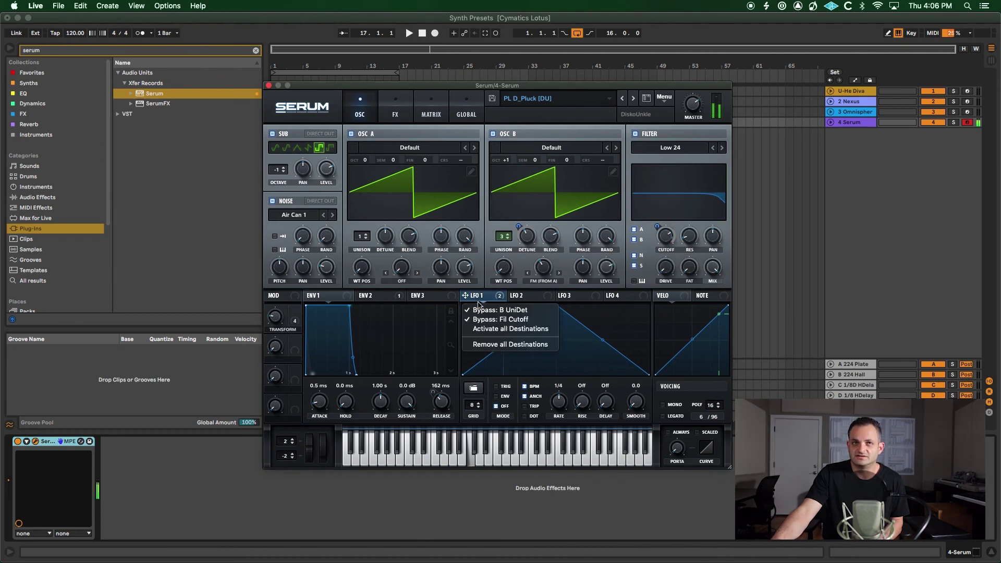
{"action": "left_click", "coordinate": [484, 334]}
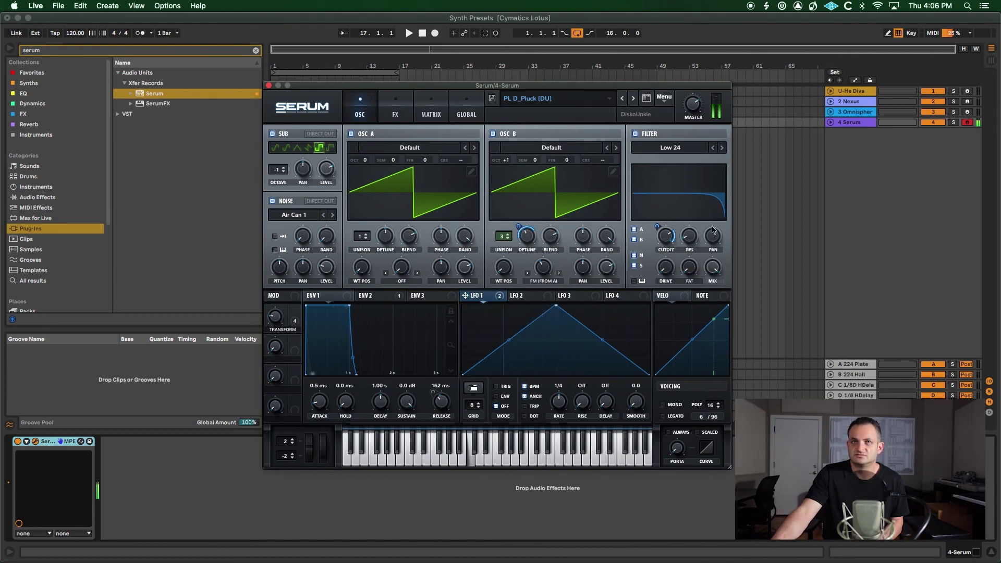
Step: Lower the filter cutoff and set the LFO 1 rate to 1/16
{"action": "left_click_drag", "start_coordinate": [670, 240], "coordinate": [656, 283]}
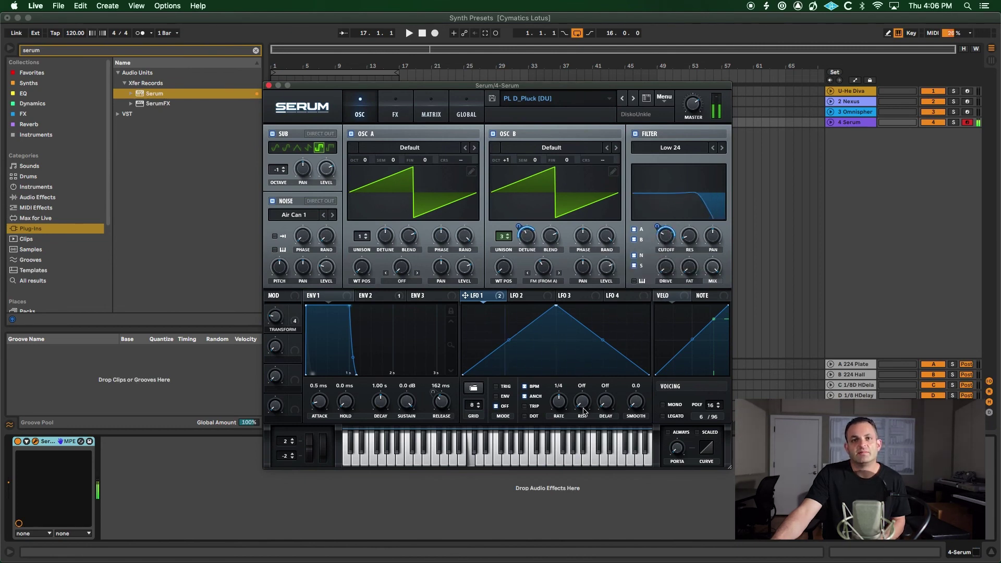
{"action": "left_click_drag", "start_coordinate": [560, 400], "coordinate": [565, 392]}
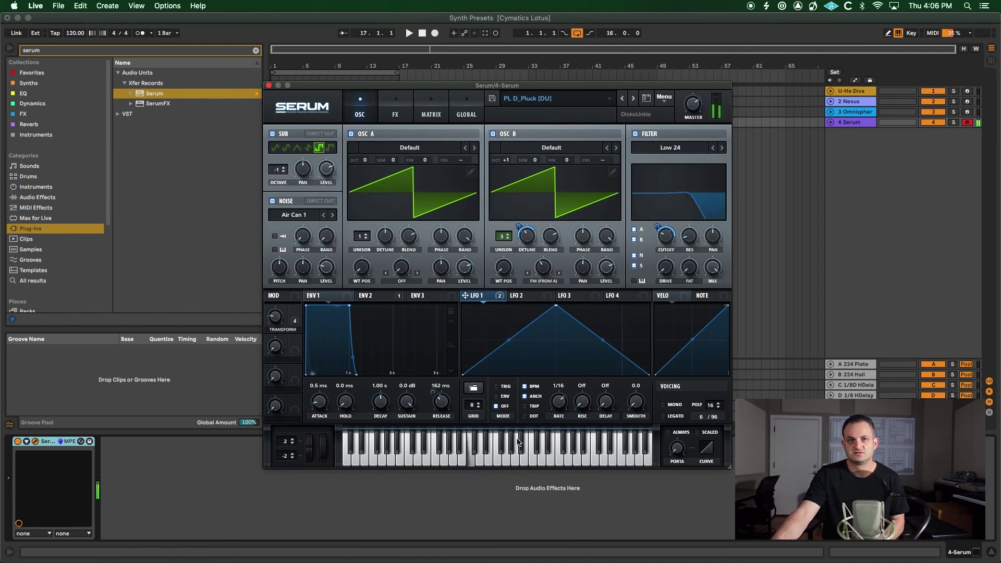
{"action": "mouse_move", "coordinate": [500, 407]}
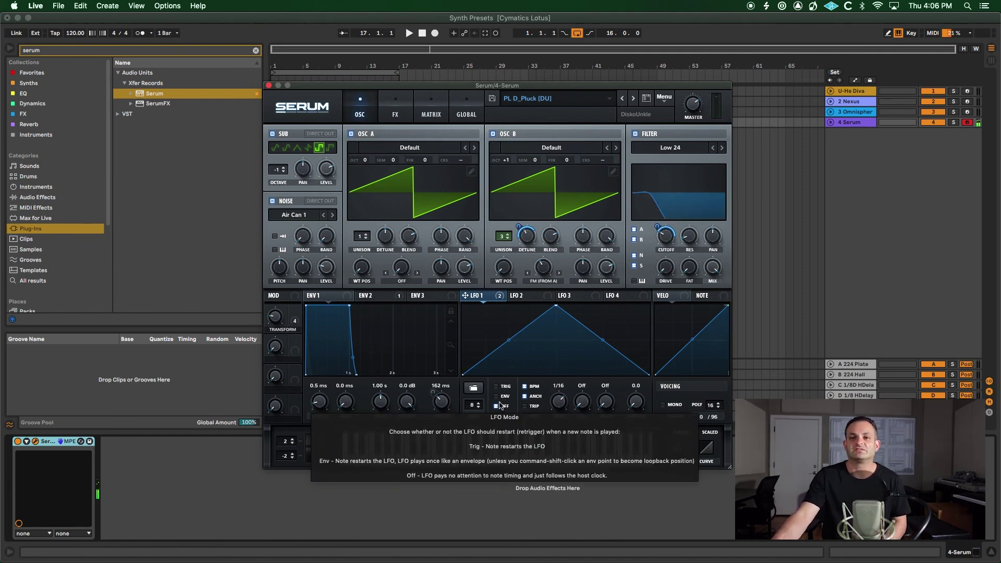